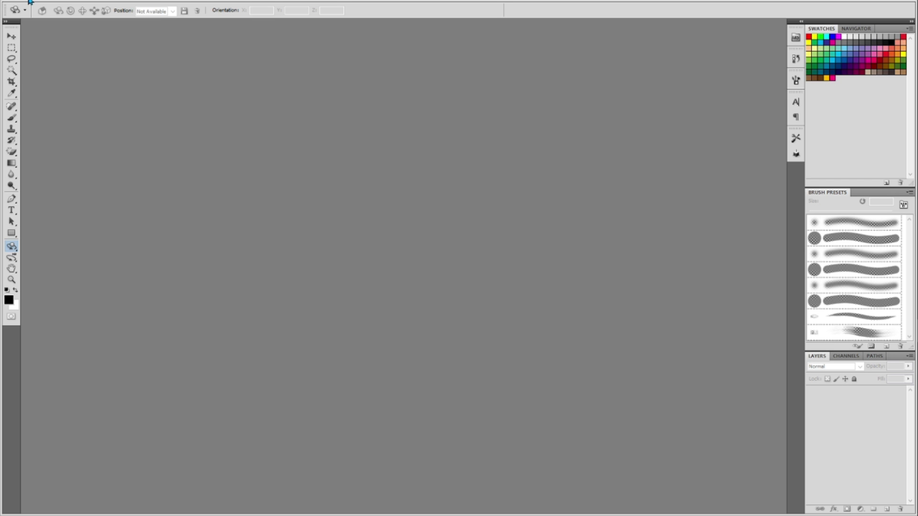
Create a new blank document 600 pixels wide and 600 pixels high
left_click(30, 2)
left_click(58, 9)
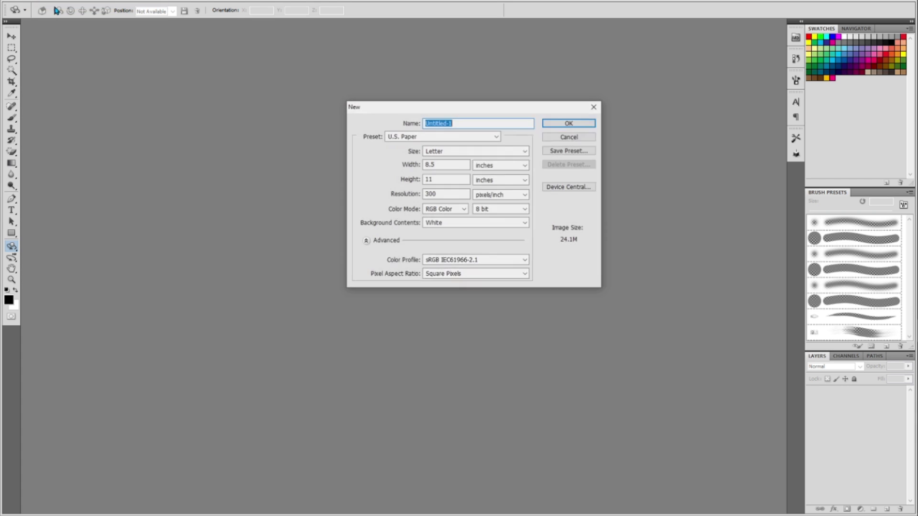
left_click(507, 167)
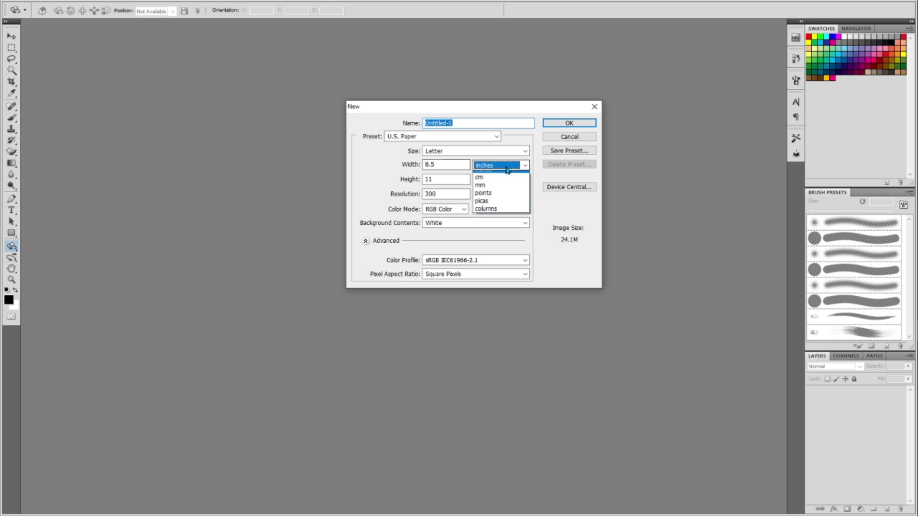
left_click(493, 173)
left_click_drag(438, 165, 424, 166)
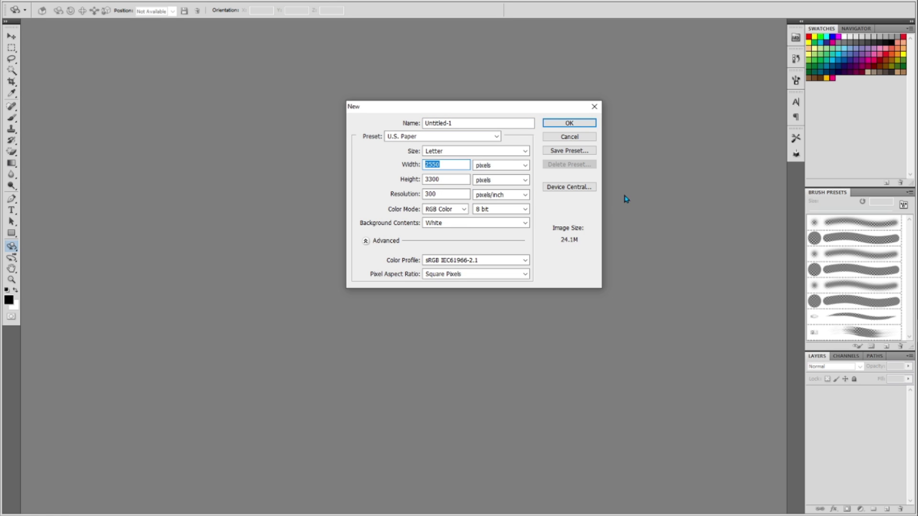
type("600")
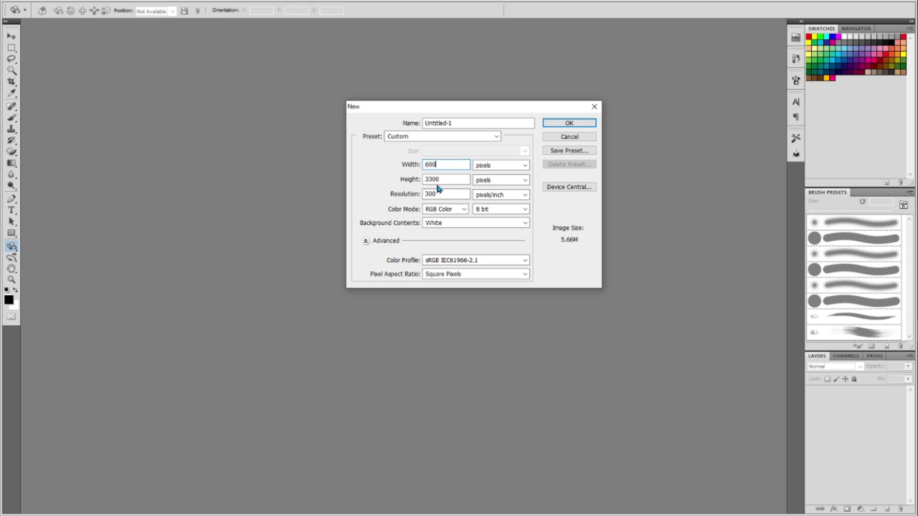
left_click_drag(436, 180, 349, 180)
type("600")
left_click(569, 124)
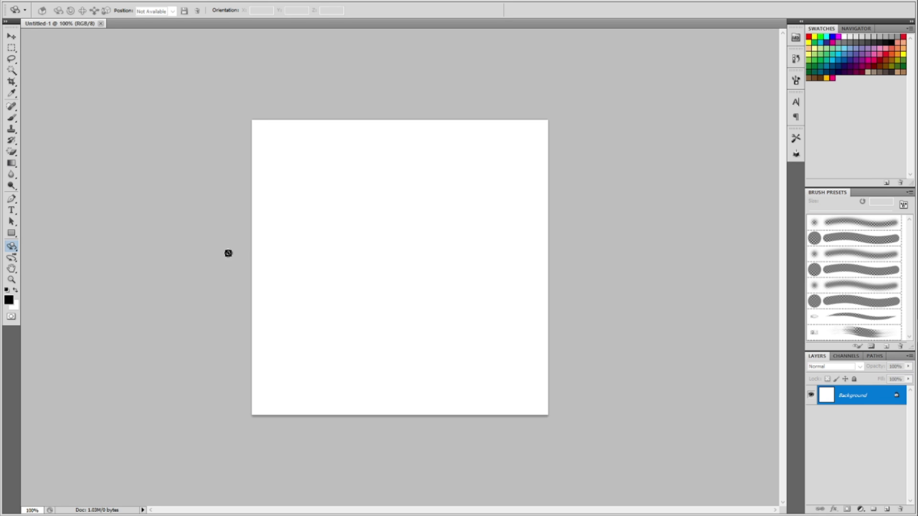
Set the foreground colour to light cyan abebf7
left_click(9, 300)
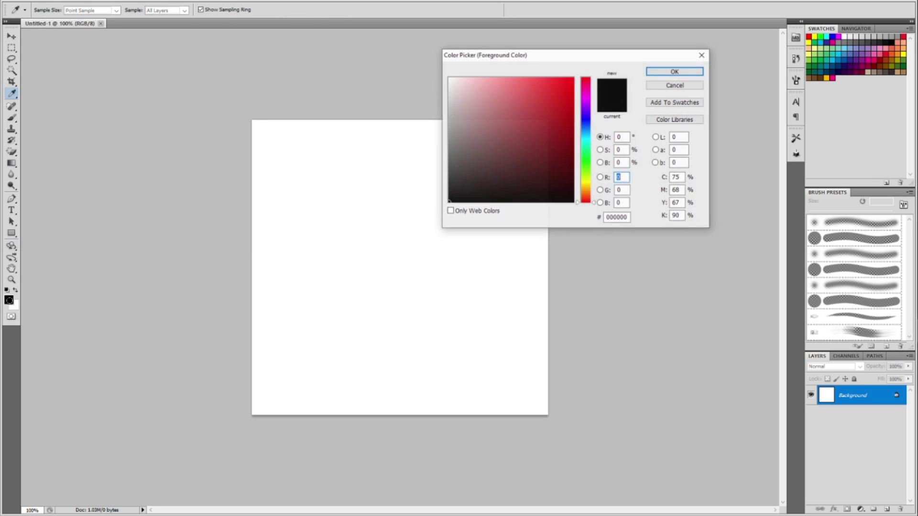
left_click(586, 130)
left_click_drag(589, 143, 589, 136)
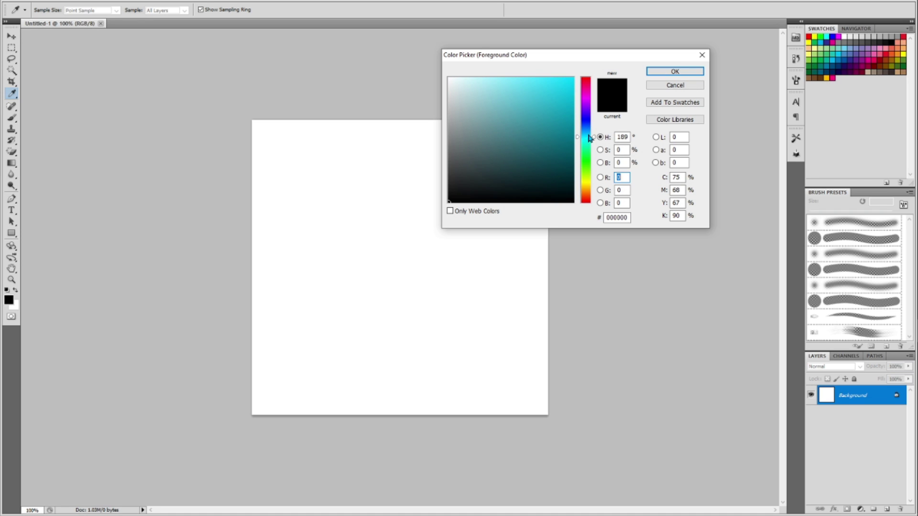
left_click(496, 84)
left_click_drag(494, 84, 486, 81)
left_click(676, 71)
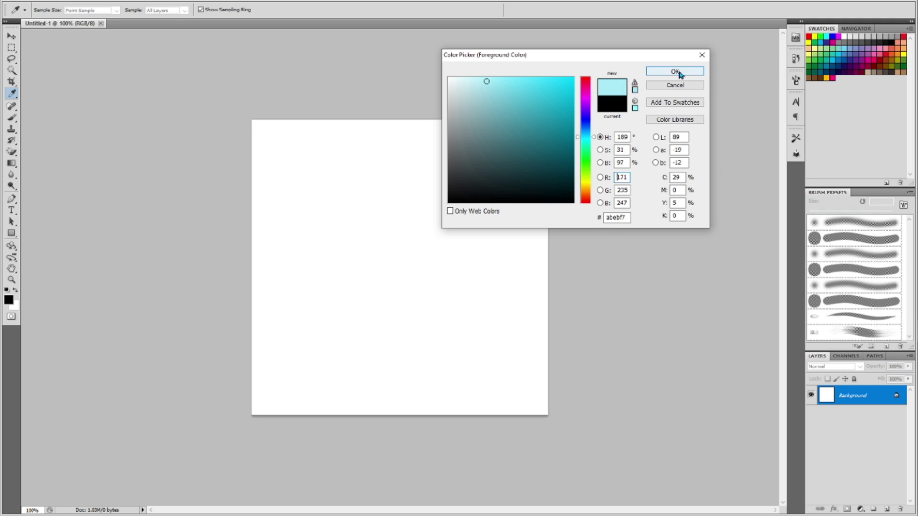
Fill the white background with the light cyan foreground colour using the Paint Bucket
left_click(18, 247)
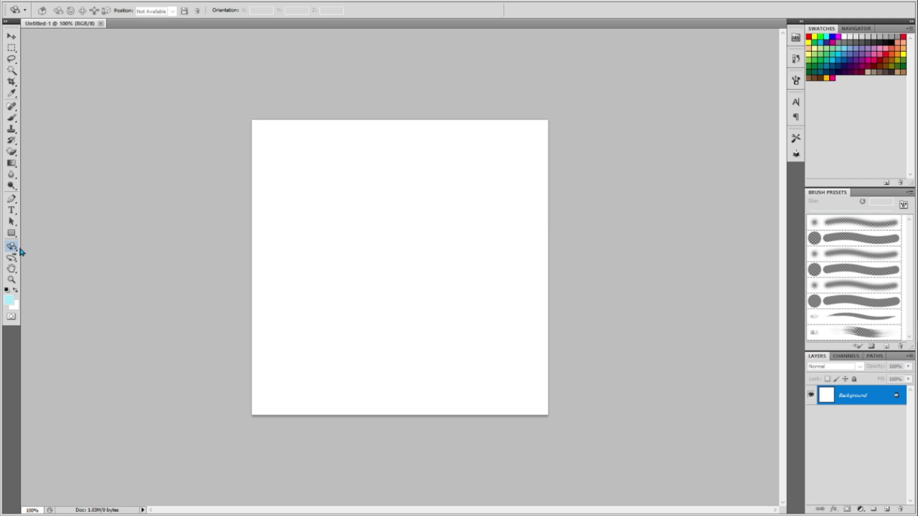
left_click(11, 163)
left_click(42, 171)
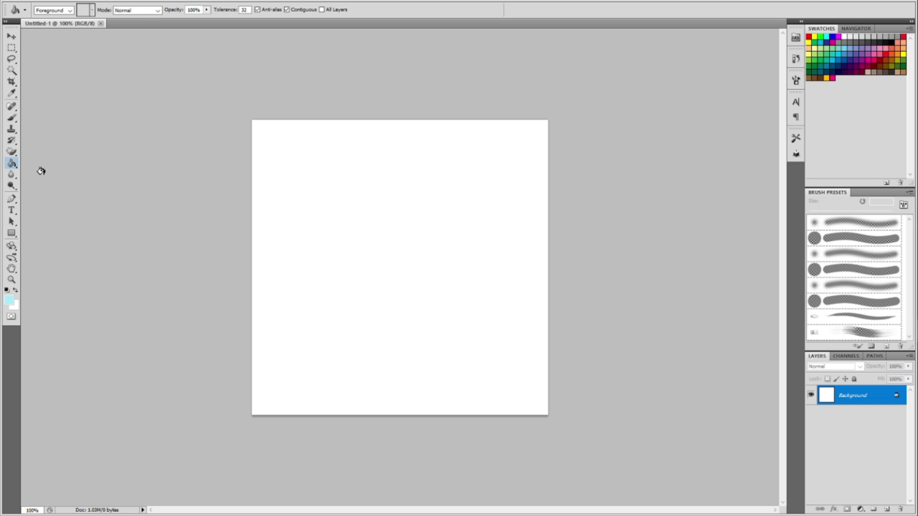
left_click(429, 239)
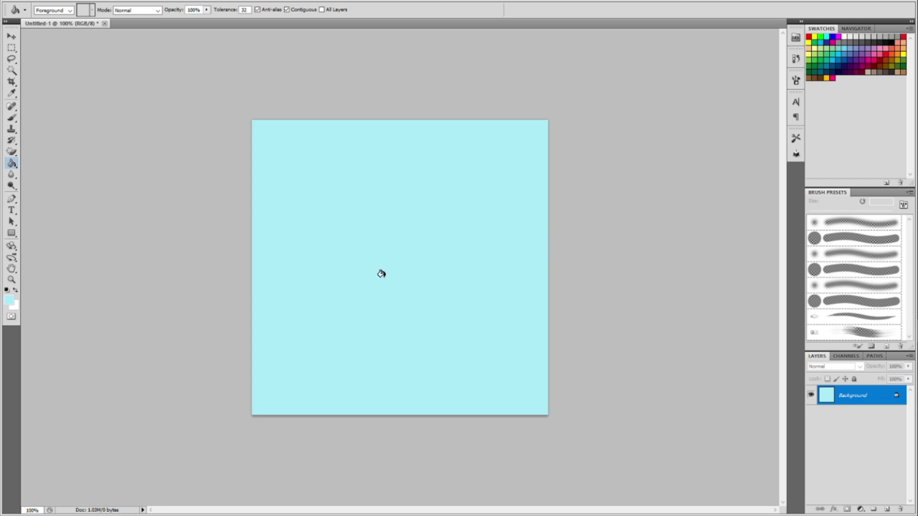
Change the foreground colour to a paler cyan of the same hue and refill the background with it
left_click(10, 302)
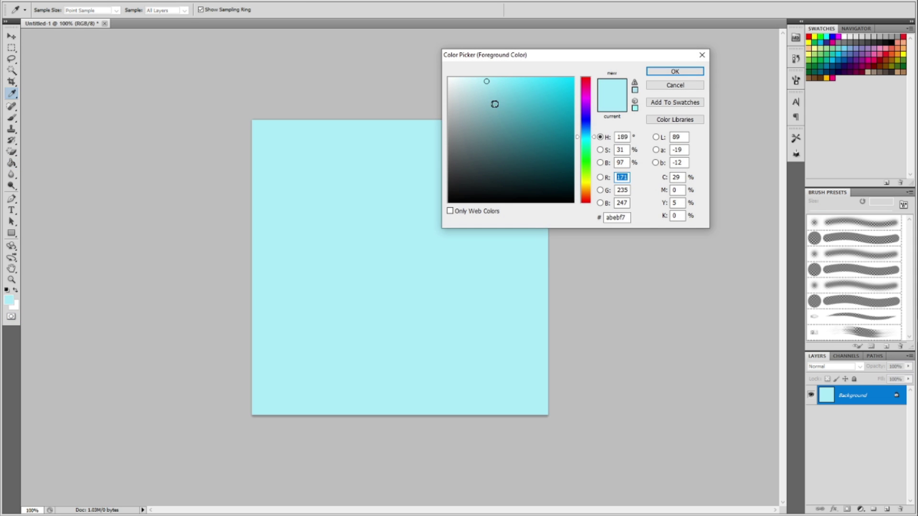
left_click(479, 81)
left_click_drag(479, 81, 475, 81)
left_click(686, 73)
key("g")
left_click(340, 282)
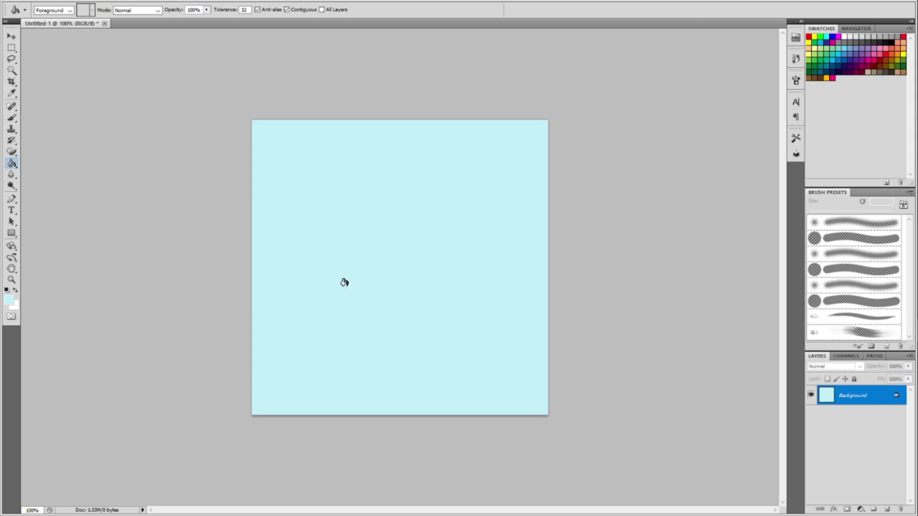
Add a new layer, then copy the bull logo from rush-token.png onto the Untitled-1 canvas
left_click(885, 509)
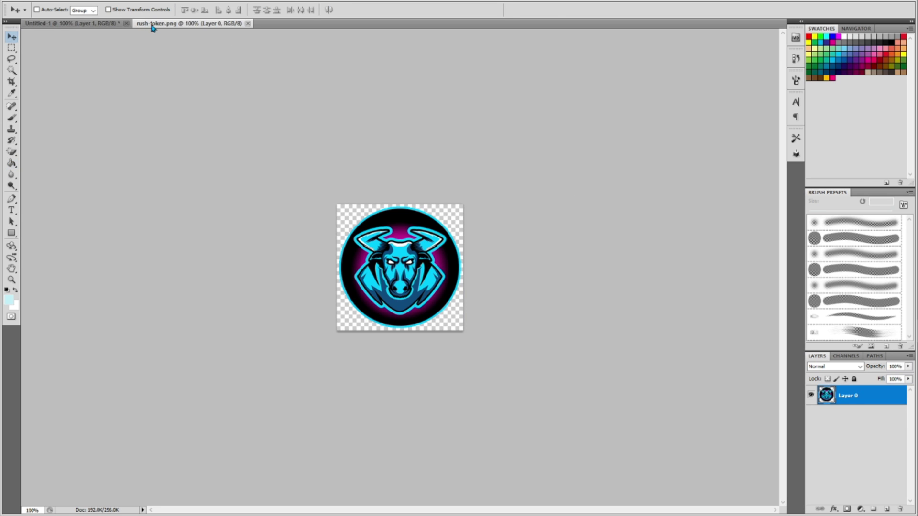
right_click(152, 27)
left_click(257, 64)
left_click_drag(64, 75, 404, 262)
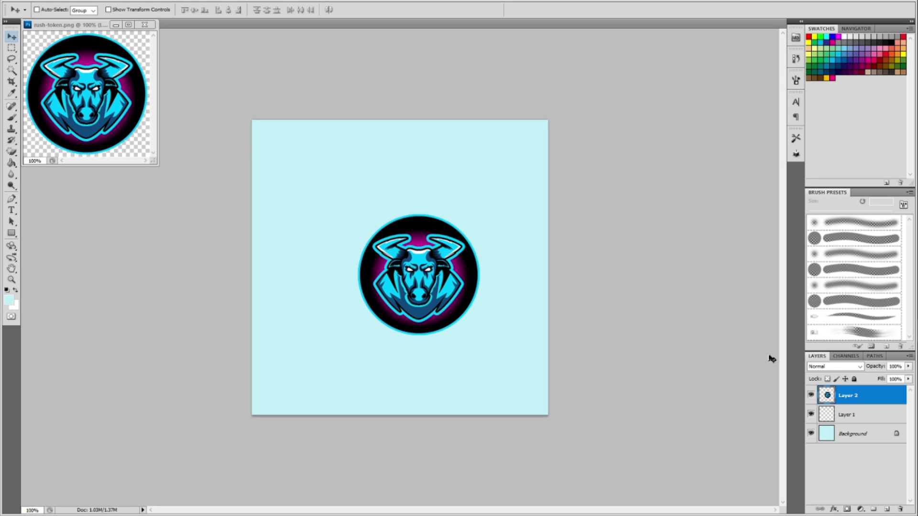
Position the bull logo near the centre of the canvas and dock the floating rush-token.png window back among the document tabs
left_click_drag(462, 285, 445, 277)
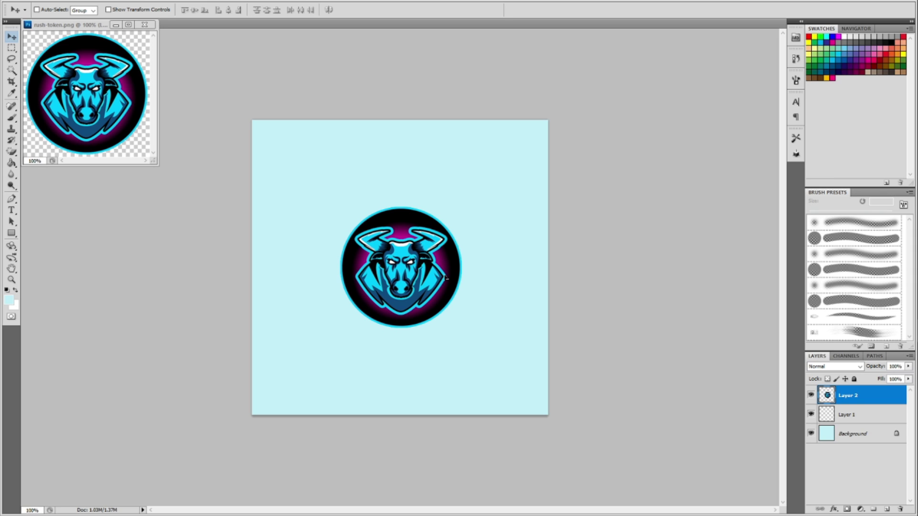
left_click_drag(445, 276, 441, 277)
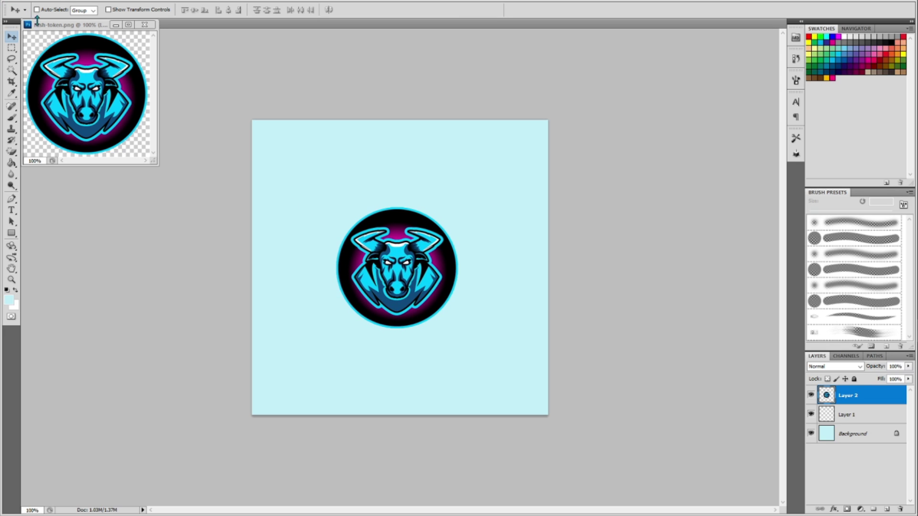
left_click_drag(45, 27, 96, 22)
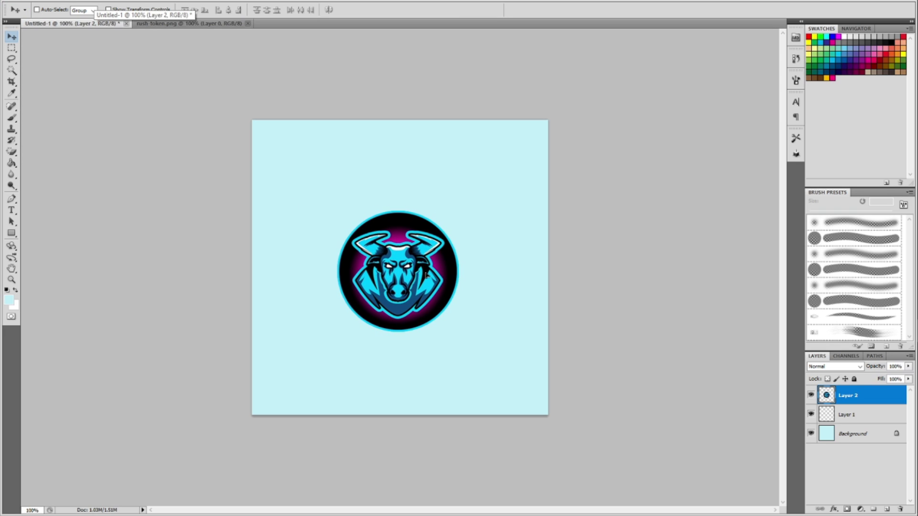
left_click_drag(426, 275, 428, 276)
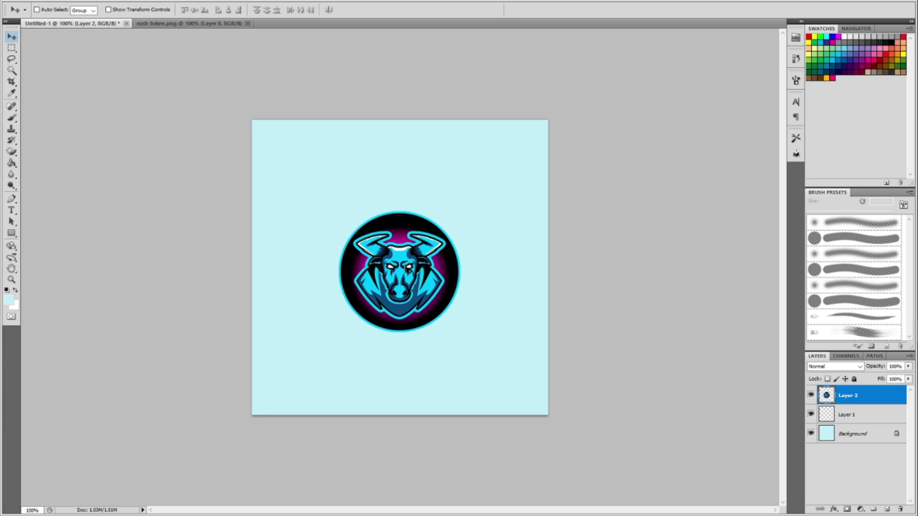
key("Left")
key("Left")
key("Left")
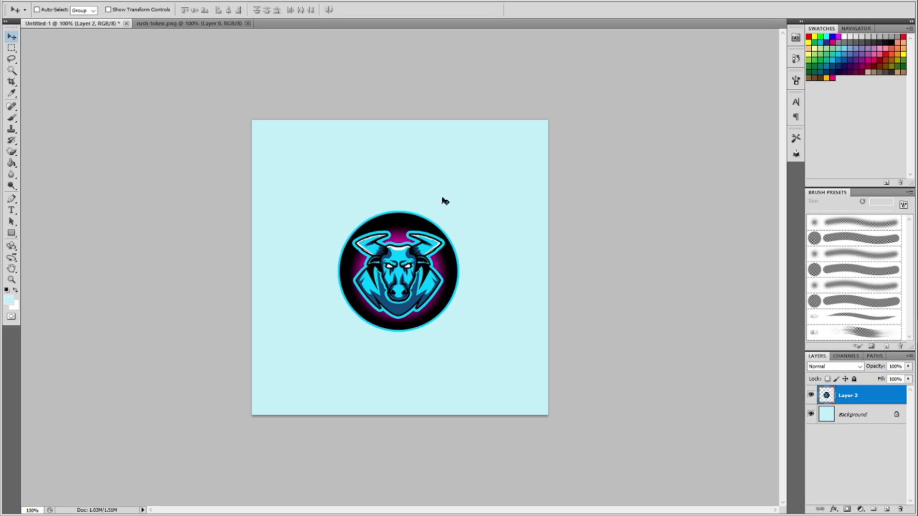
Select the whole round bull logo on Layer 2
left_click(12, 72)
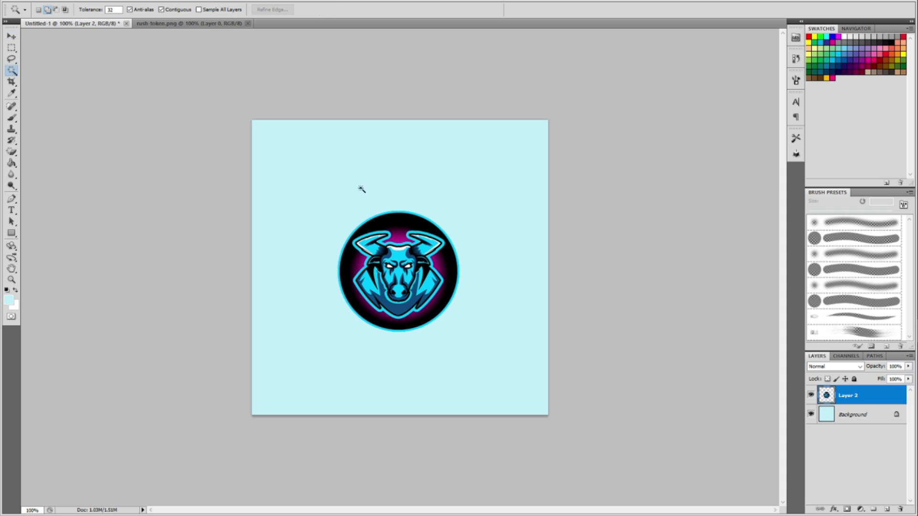
right_click(14, 76)
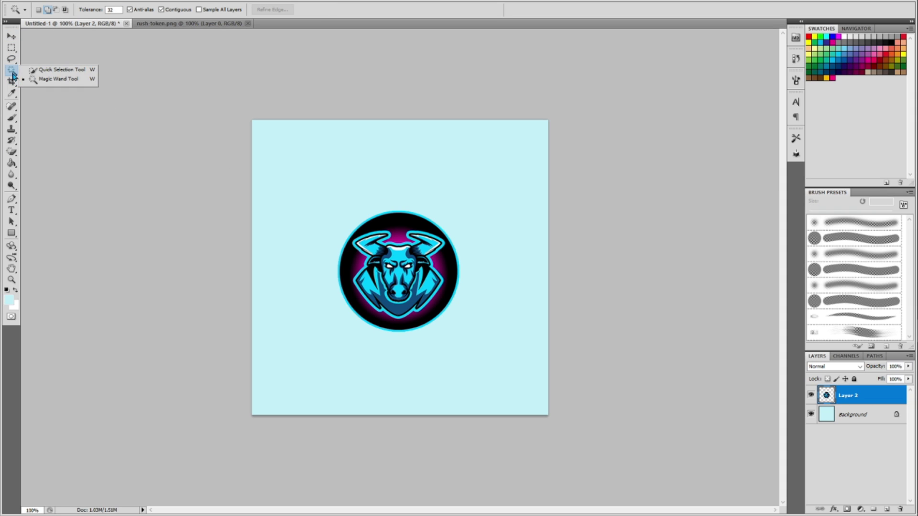
left_click(44, 80)
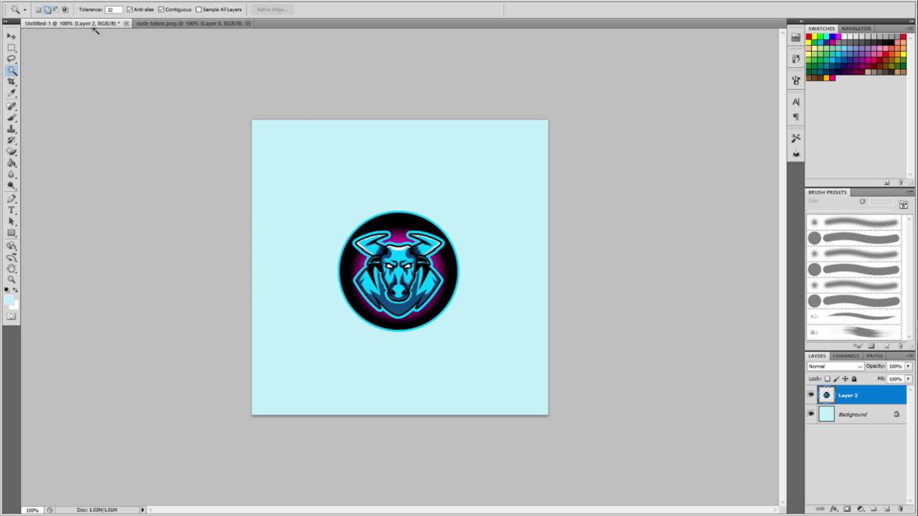
left_click(420, 245)
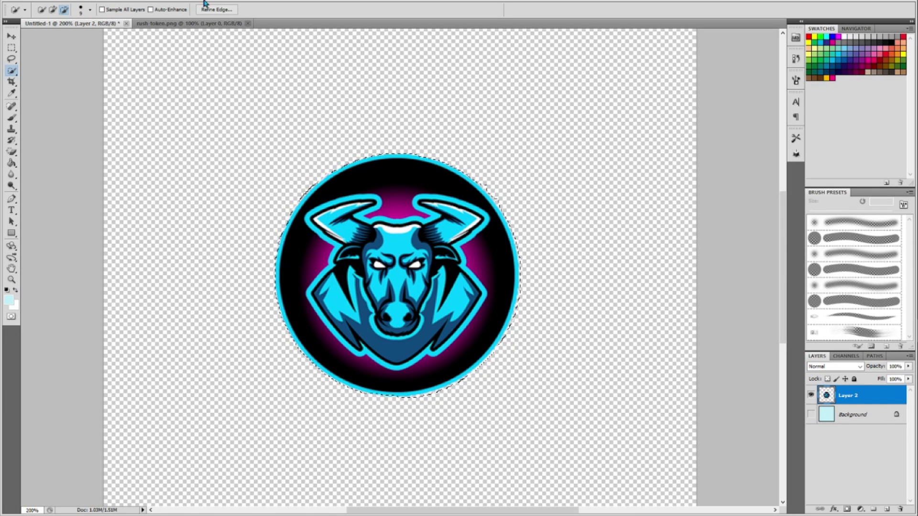
Refine the edge of the logo selection by shifting it slightly inward, with the output kept as a selection
left_click(217, 10)
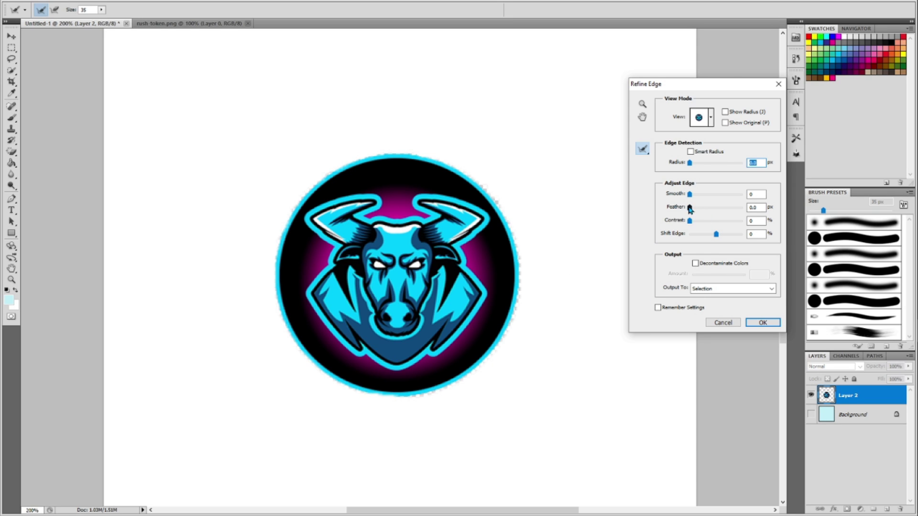
left_click_drag(715, 235, 710, 237)
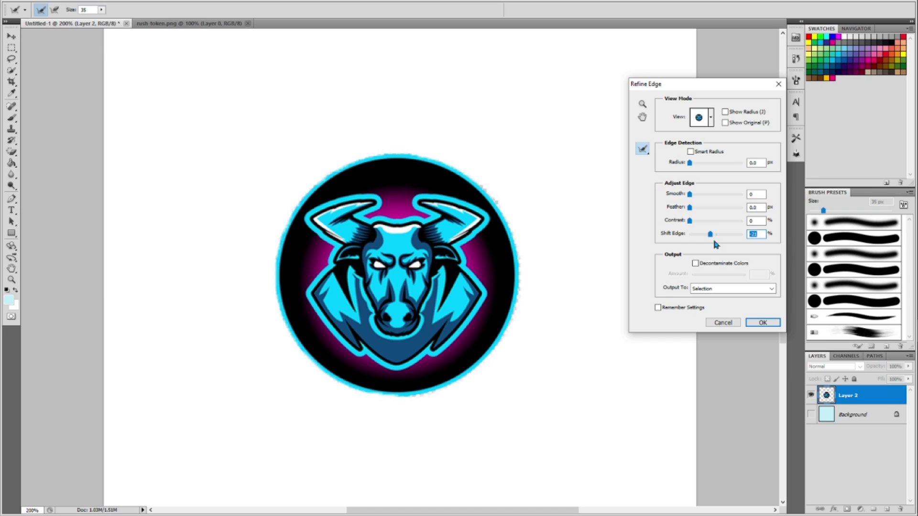
left_click(689, 195)
left_click(762, 323)
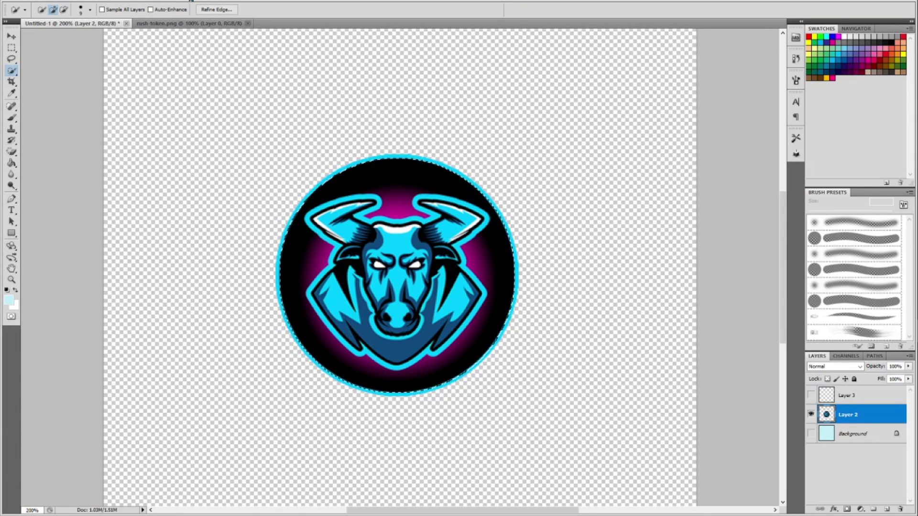
Start a Repoussé 3D extrusion of Layer 2 from the current selection and move its settings window clear of the logo
left_click(191, 1)
mouse_move(221, 57)
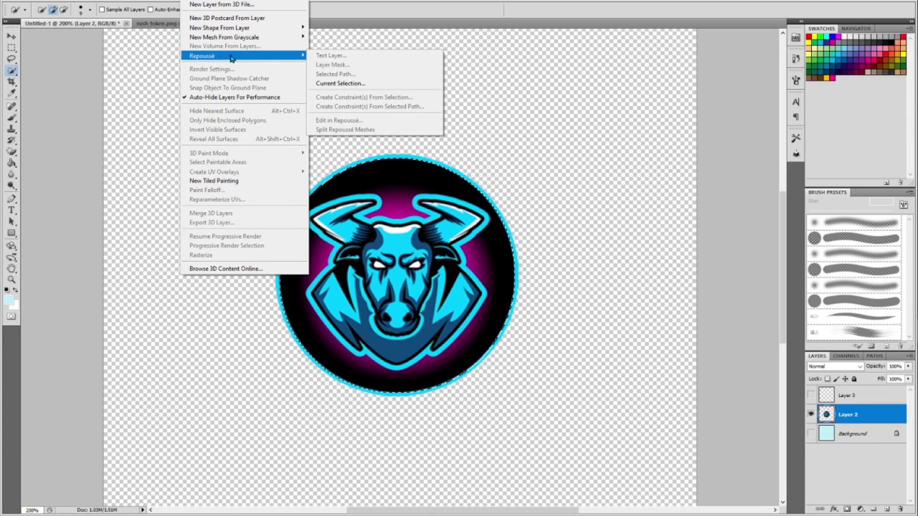
left_click(348, 89)
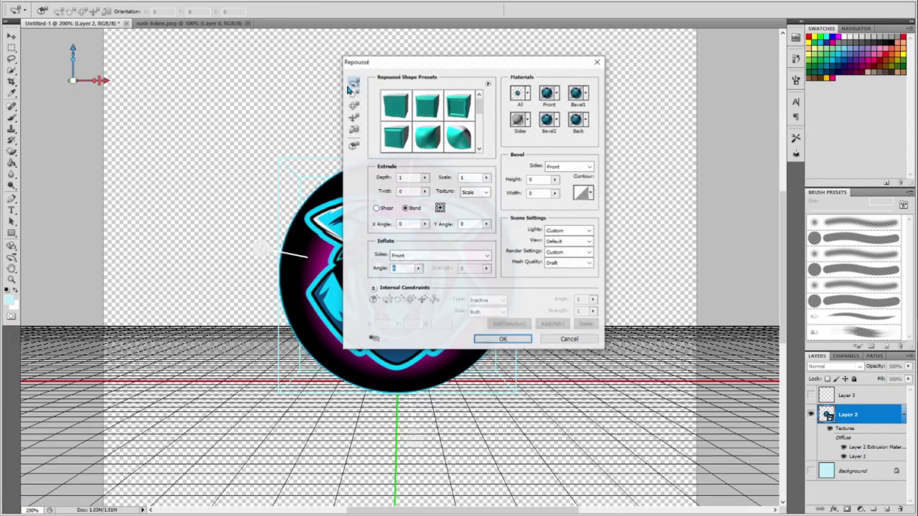
left_click_drag(504, 67, 684, 68)
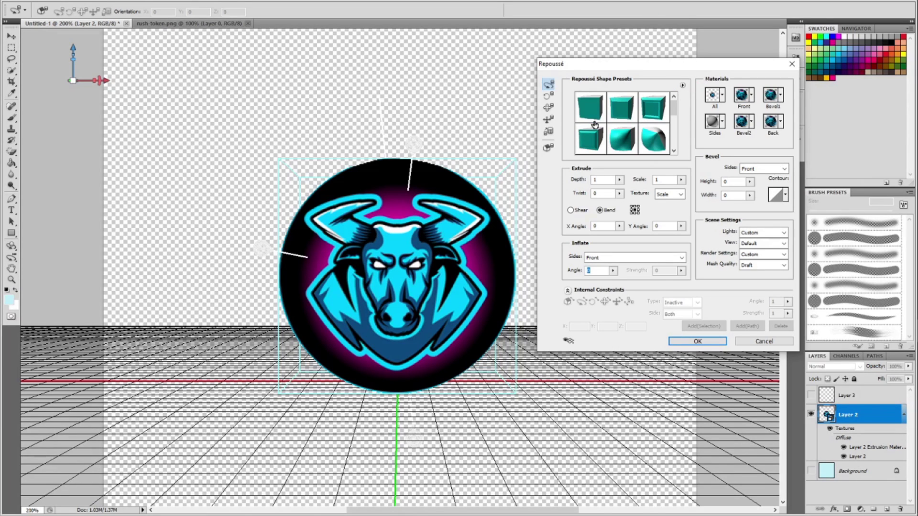
Turn off the 3D Selection, 3D Light, 3D Ground Plane and 3D Axis overlays for the Repoussé object
left_click(568, 341)
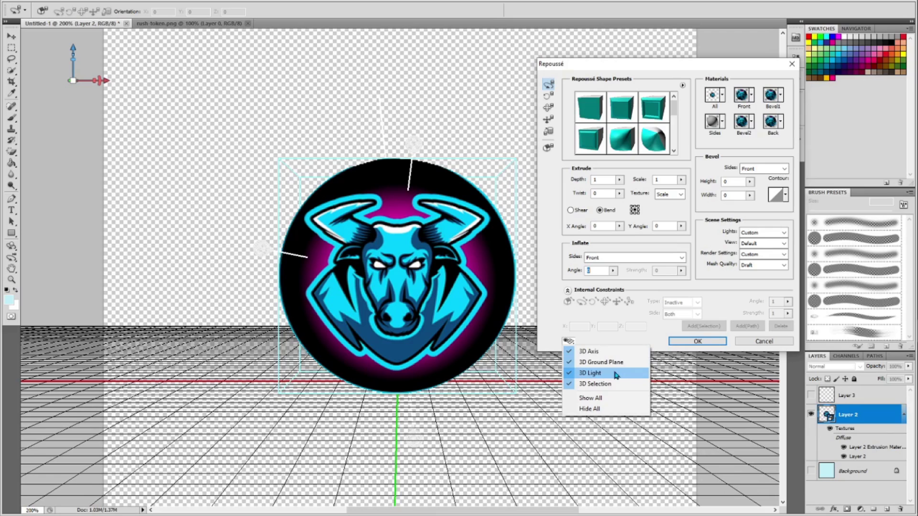
left_click(593, 386)
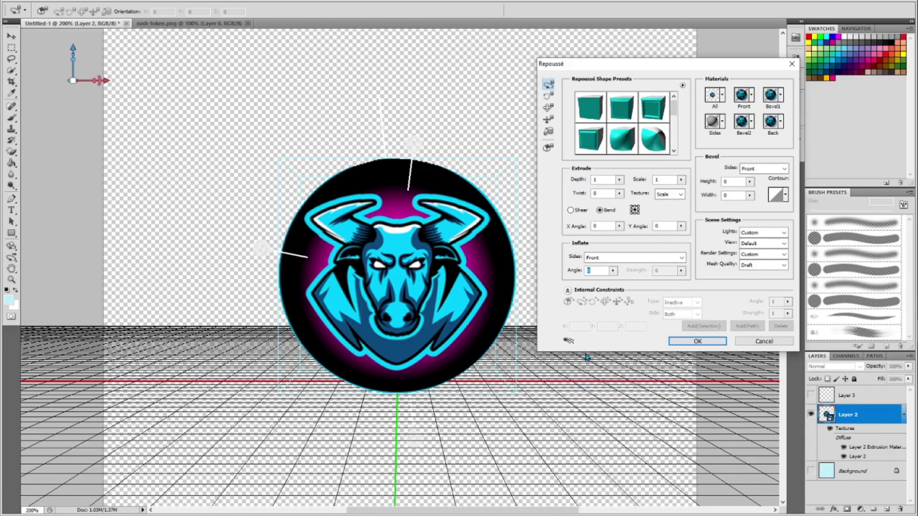
left_click(569, 341)
left_click(590, 373)
left_click(569, 342)
left_click(591, 375)
left_click(568, 342)
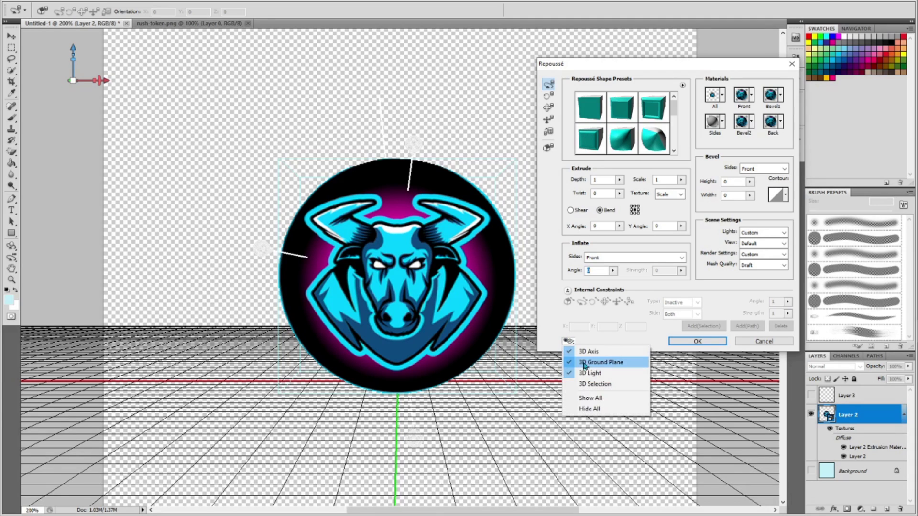
left_click(591, 373)
left_click(568, 341)
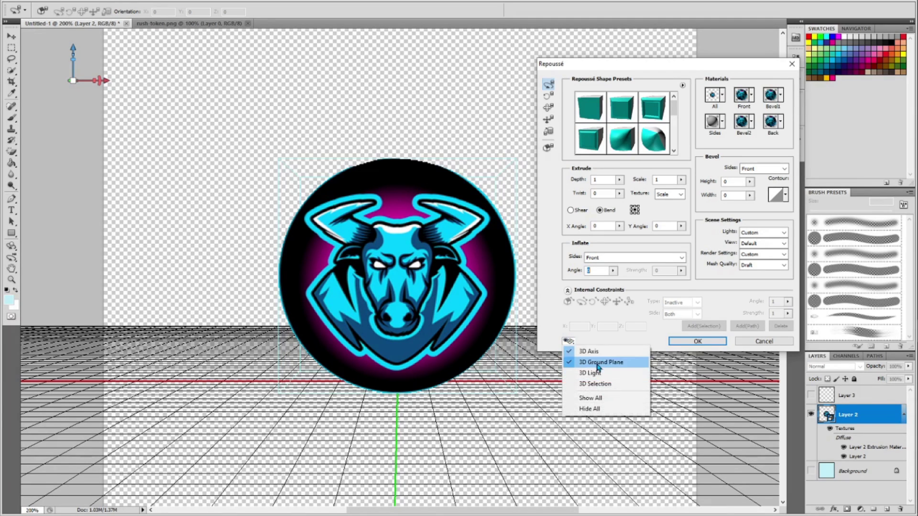
left_click(588, 363)
left_click(568, 341)
left_click(594, 354)
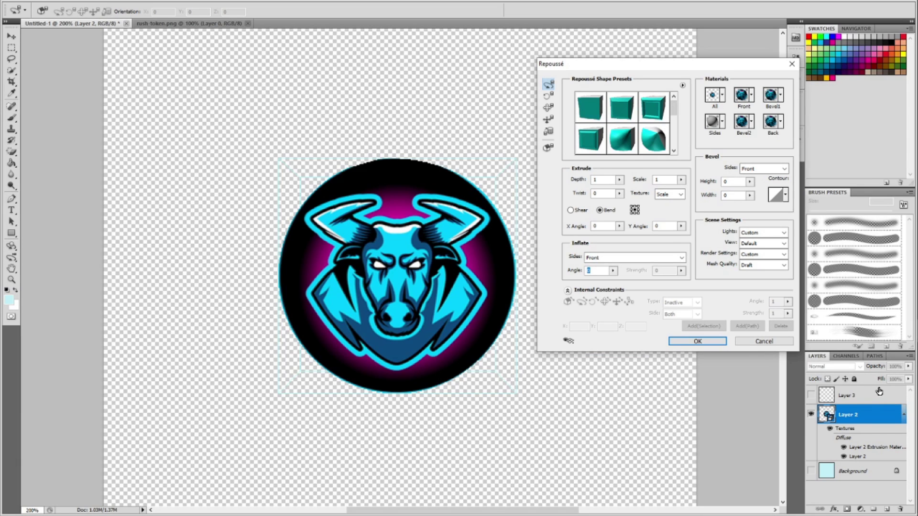
Turn on the 3D Axis, 3D Ground Plane, 3D Light and 3D Selection overlays for the Repoussé object
left_click(565, 342)
left_click(576, 351)
left_click(569, 342)
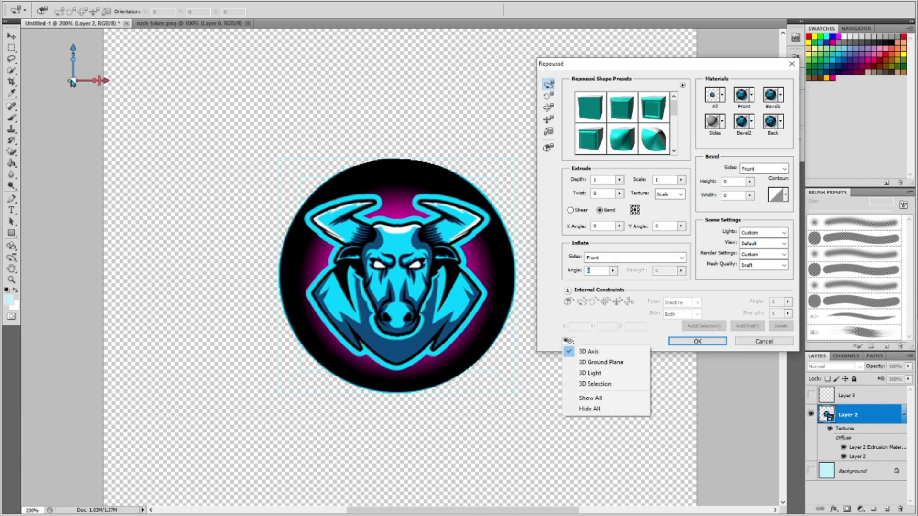
left_click(577, 361)
left_click(568, 342)
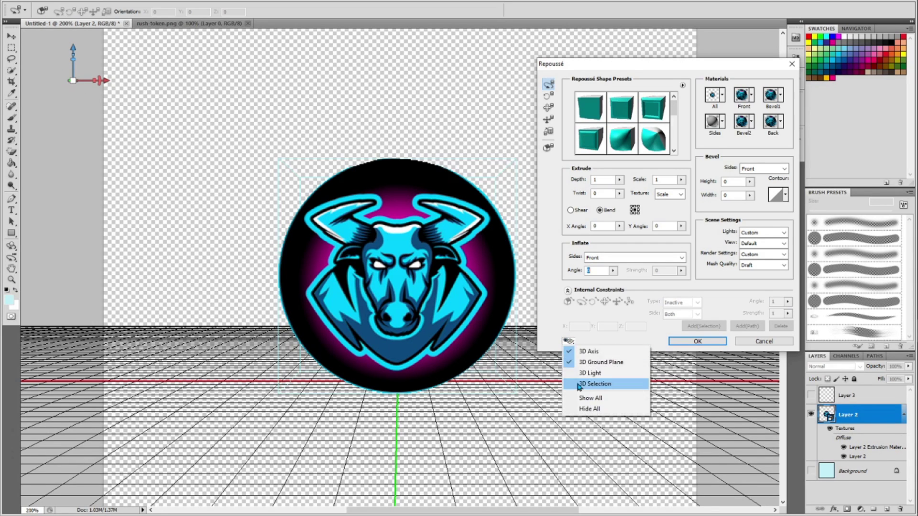
left_click(587, 374)
left_click(562, 343)
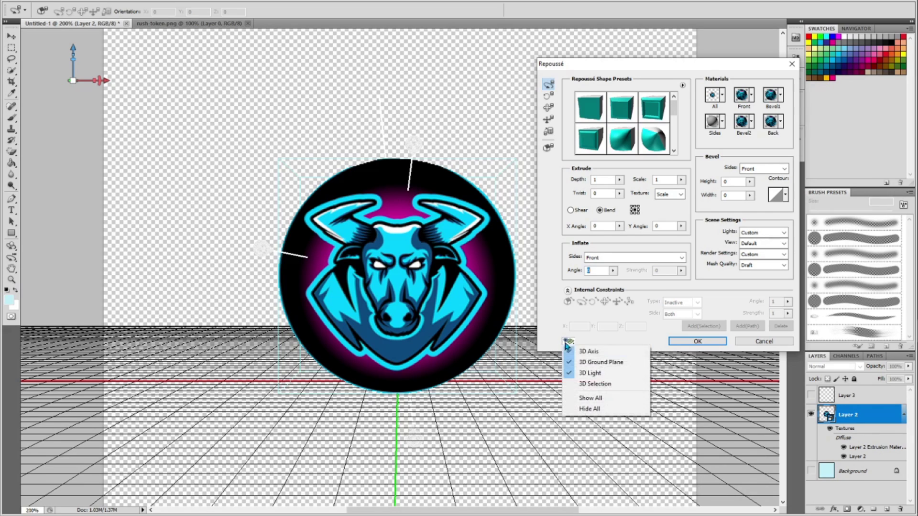
left_click(587, 385)
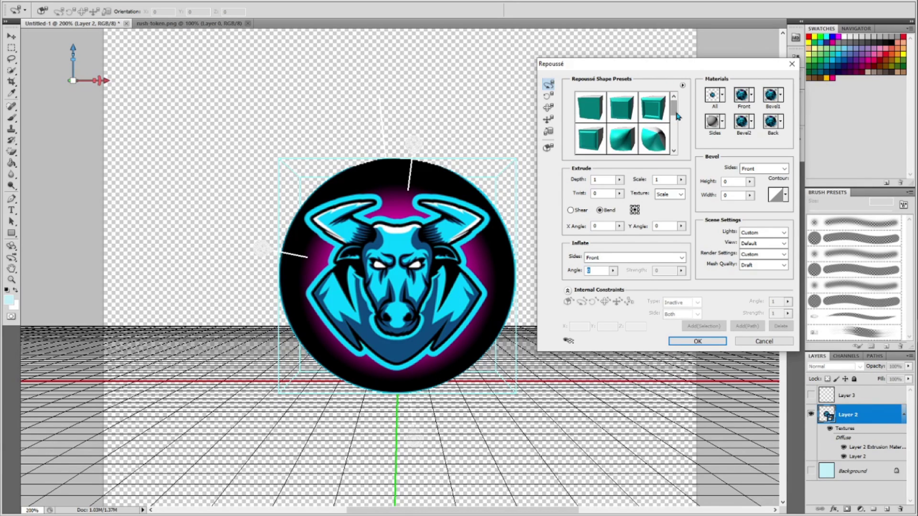
Apply the plain extrusion shape preset and rotate the logo object with the 3D axis so its side shows
mouse_move(675, 114)
left_mouse_down()
mouse_move(675, 146)
mouse_move(676, 107)
left_mouse_up()
left_click(593, 111)
mouse_move(86, 92)
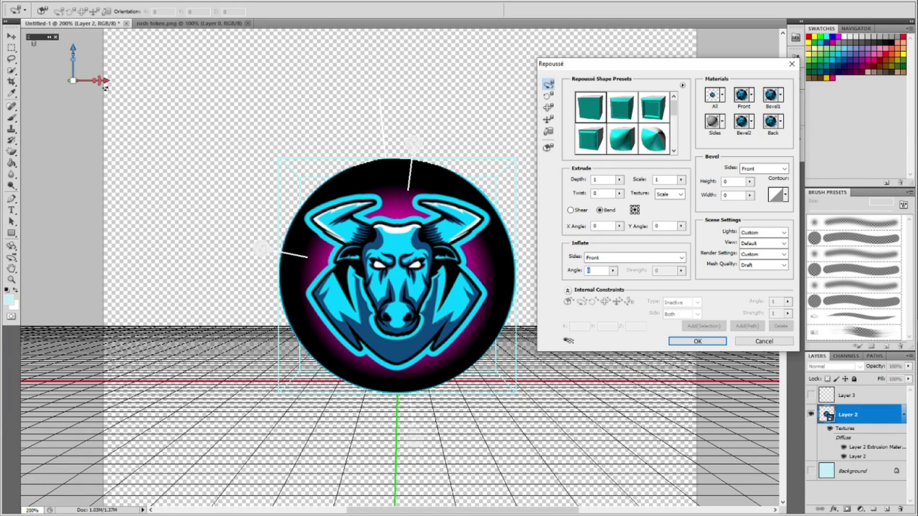
mouse_move(104, 81)
left_mouse_down()
mouse_move(93, 80)
mouse_move(119, 81)
left_mouse_up()
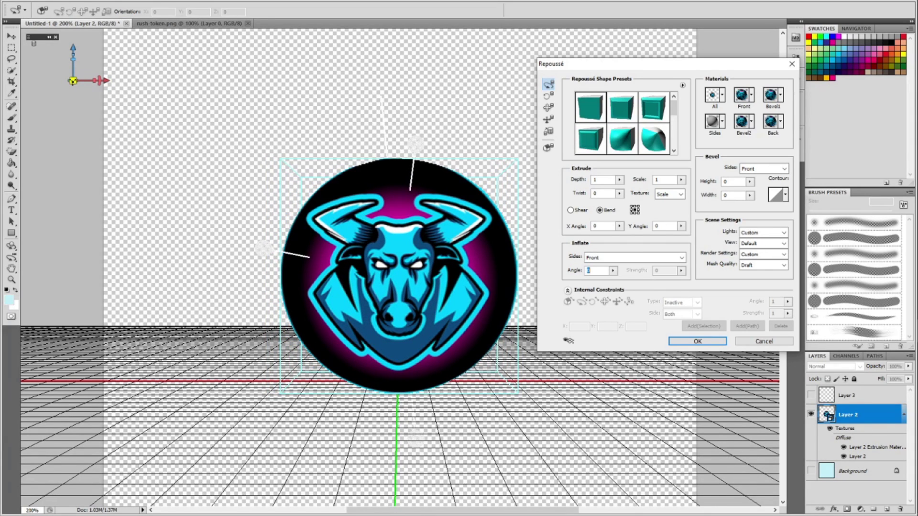
left_click_drag(115, 81, 31, 83)
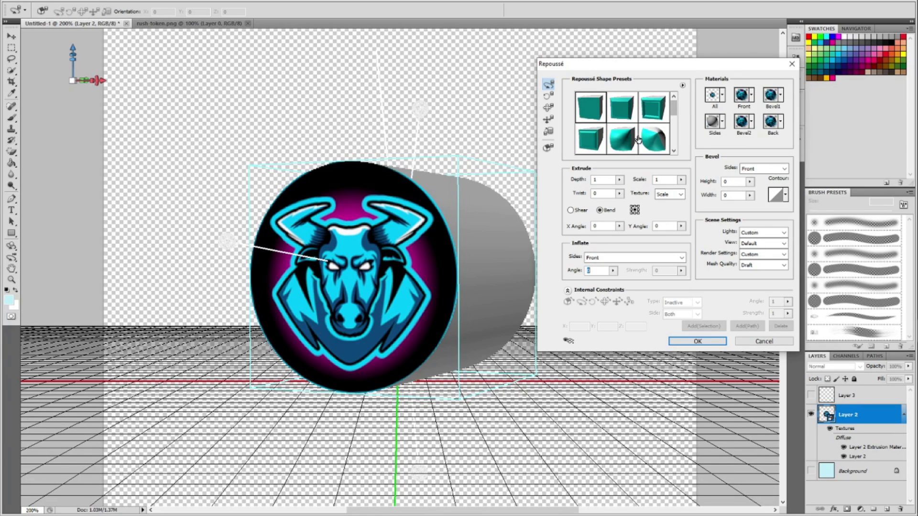
Set the extrusion depth to 0.22 and rotate the coin a little further sideways
double_click(609, 179)
type("0.92")
type("0.74")
type("0.26")
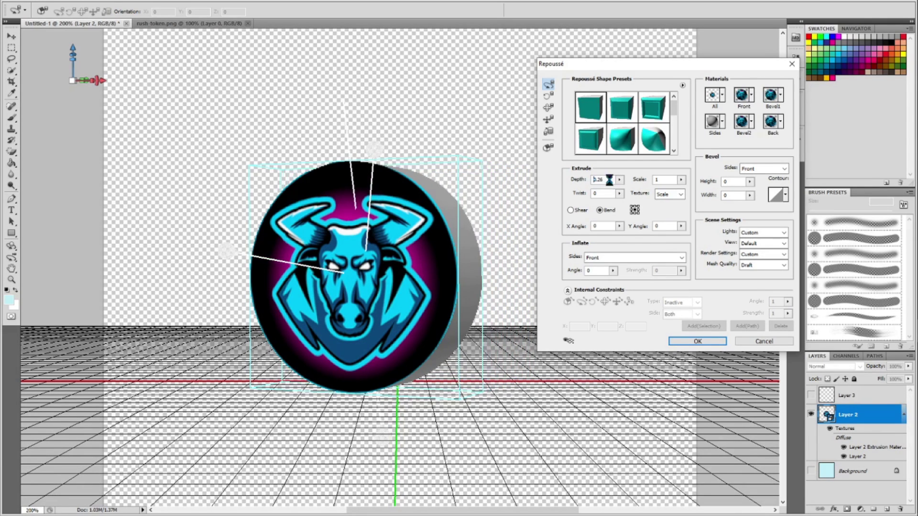
type("0.22")
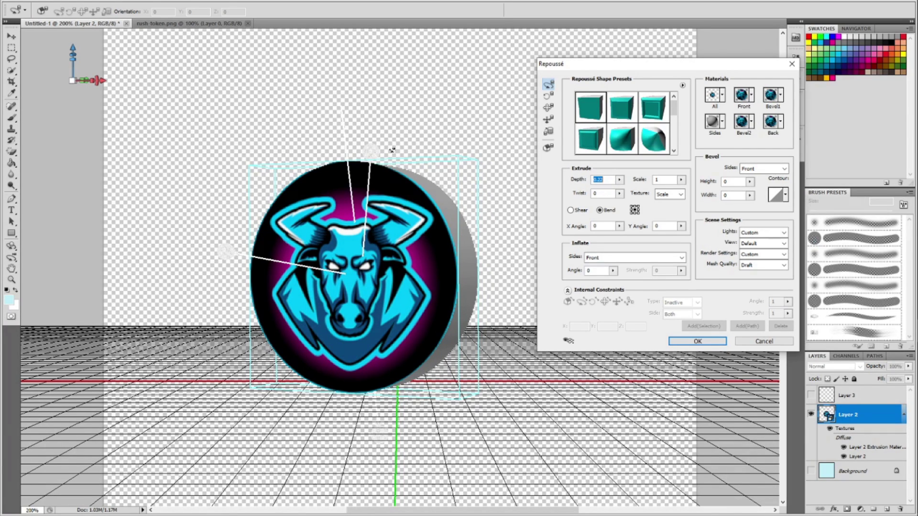
left_click_drag(107, 79, 71, 78)
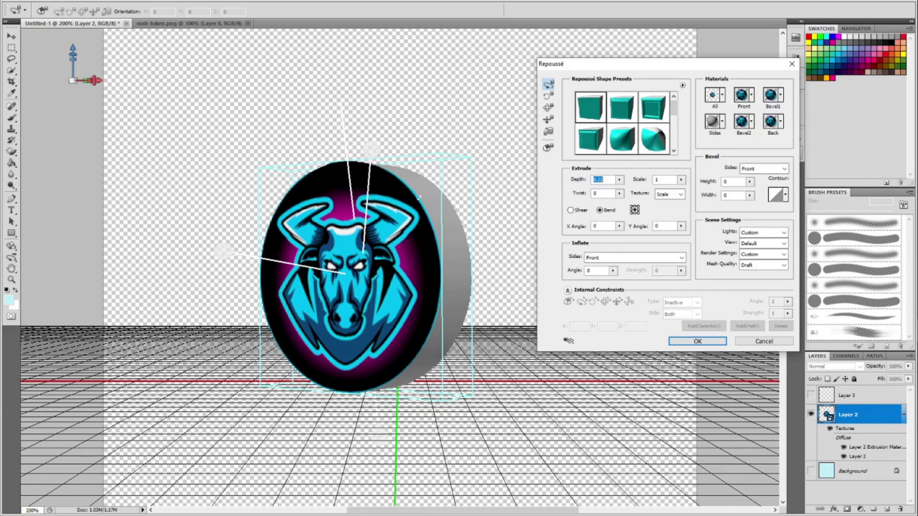
Apply the yellow gold metallic material to the sides of the coin
left_click(722, 123)
scroll(730, 150, "down", 5)
scroll(745, 183, "up", 3)
left_click(702, 179)
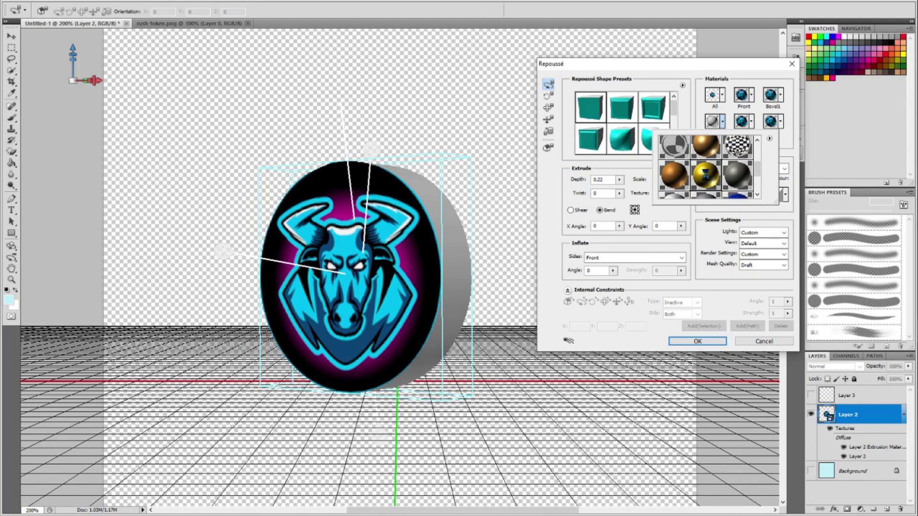
Try the orange glass and the brownish-gold metallic materials on the coin's sides
scroll(727, 177, "down", 2)
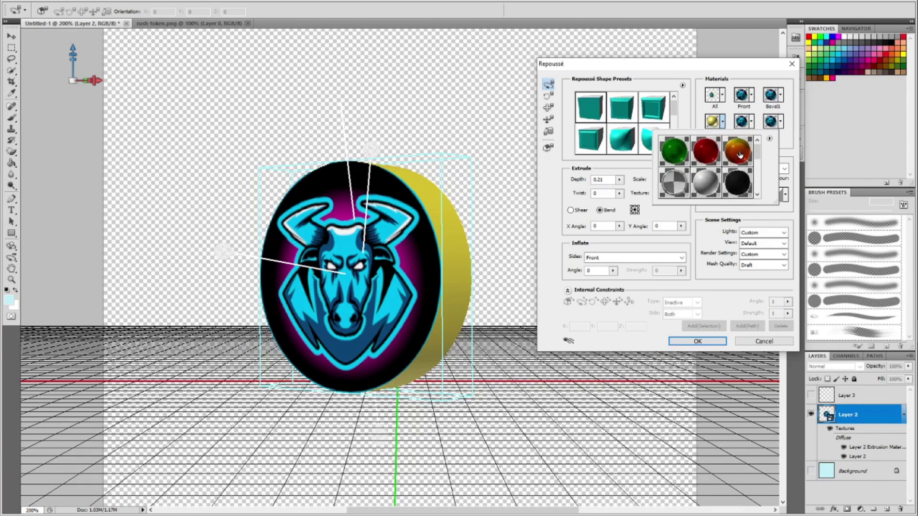
left_click(738, 153)
scroll(695, 153, "up", 2)
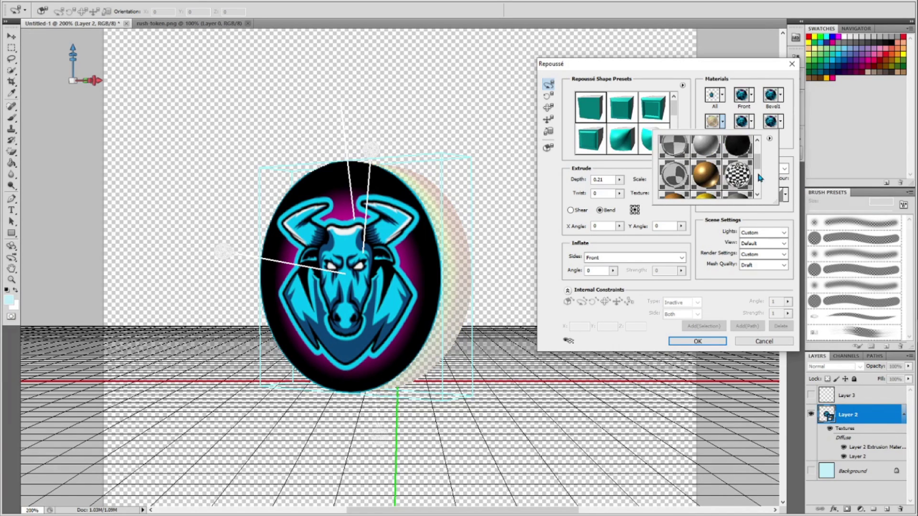
left_click(703, 157)
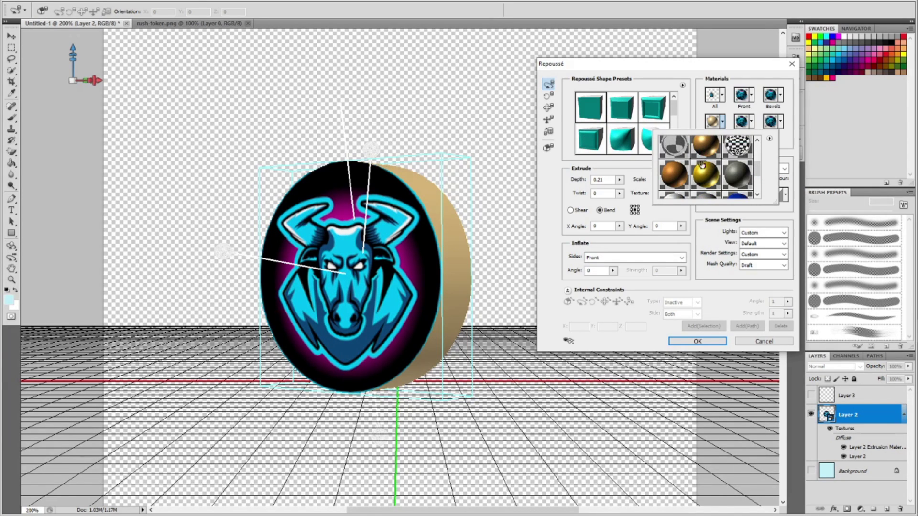
Choose the yellow gold material for the coin's sides and accept the Repoussé settings
left_click(712, 182)
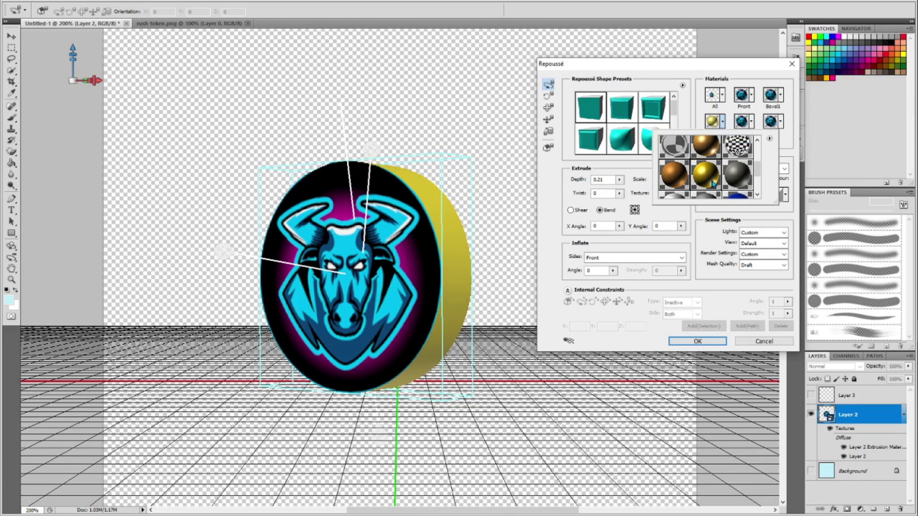
scroll(712, 182, "down", 4)
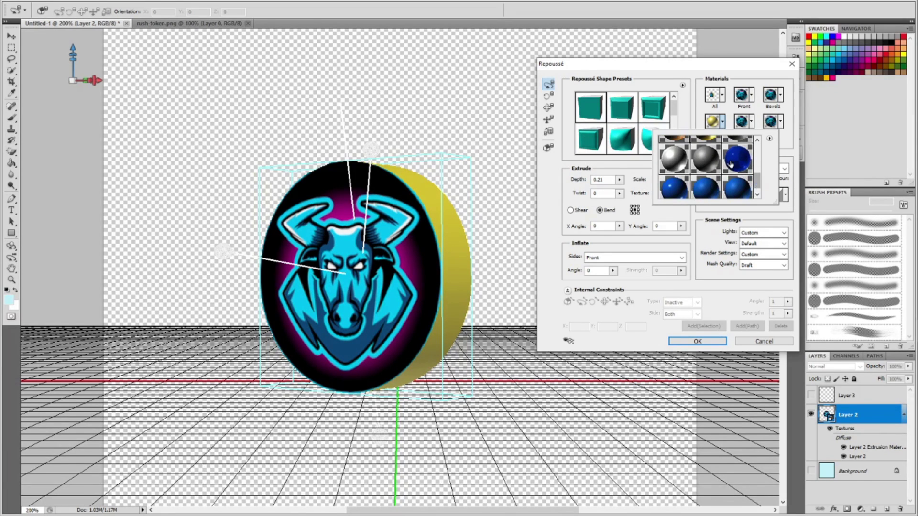
scroll(736, 171, "up", 2)
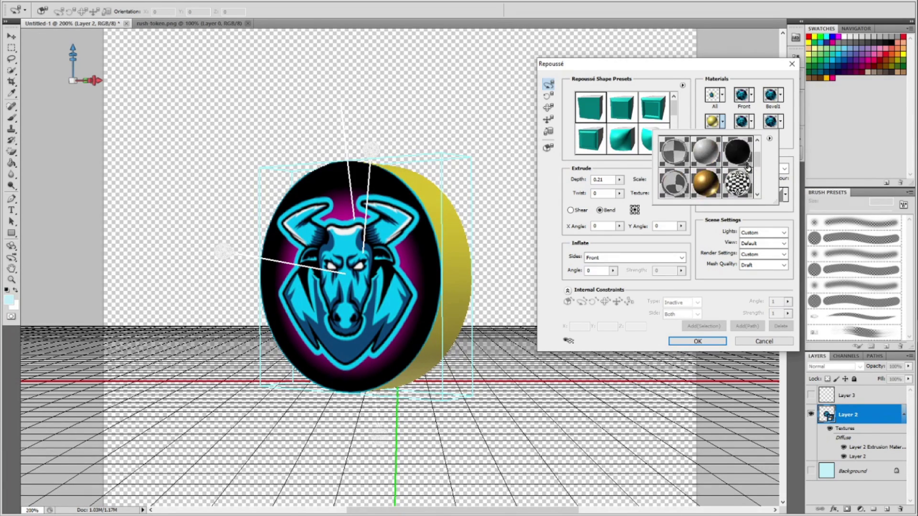
scroll(748, 168, "up", 1)
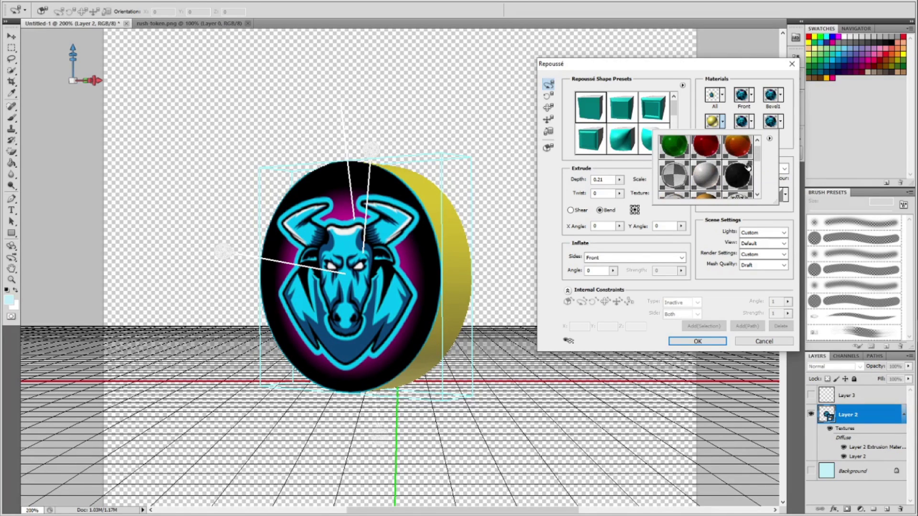
left_click(706, 343)
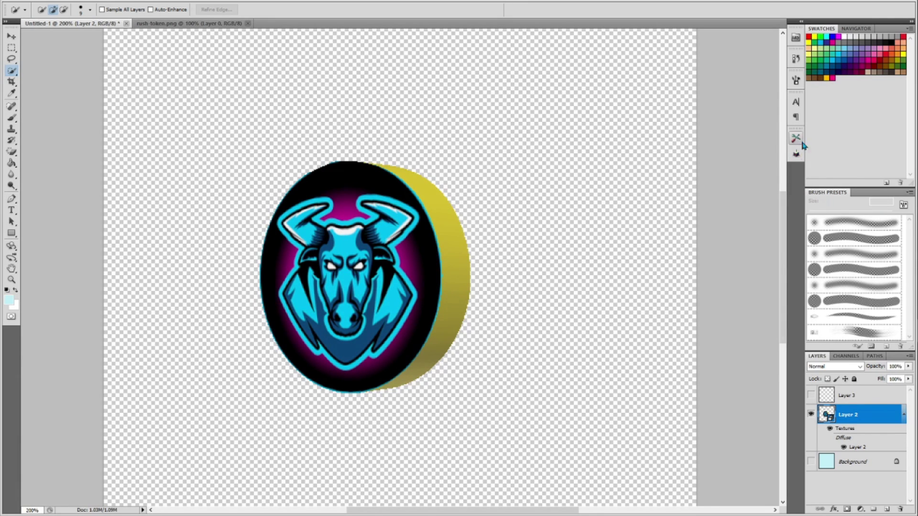
Look through the scene, mesh, material and light settings of the 3D object
left_click(796, 154)
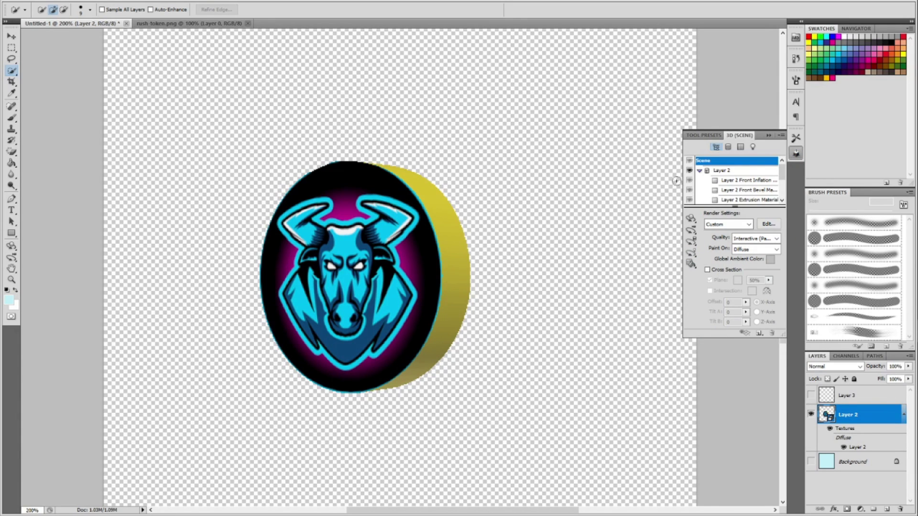
left_click(728, 149)
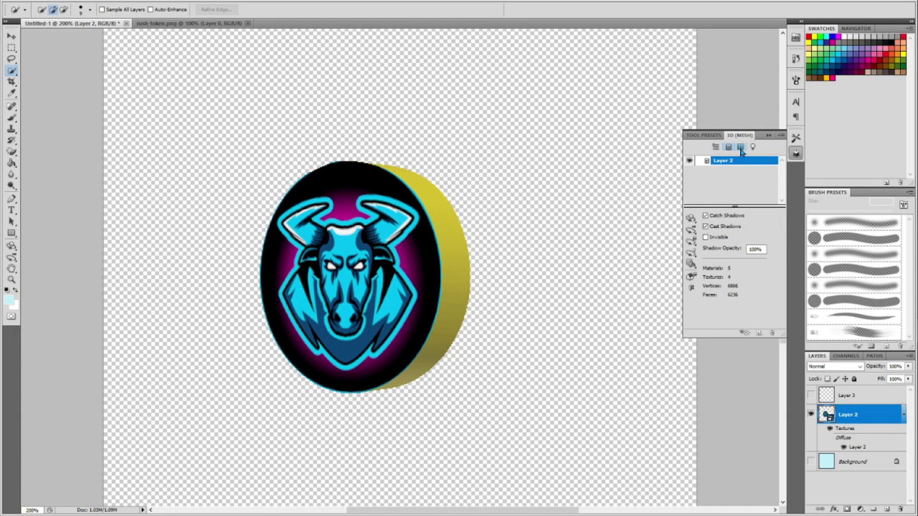
left_click(741, 148)
left_click(753, 148)
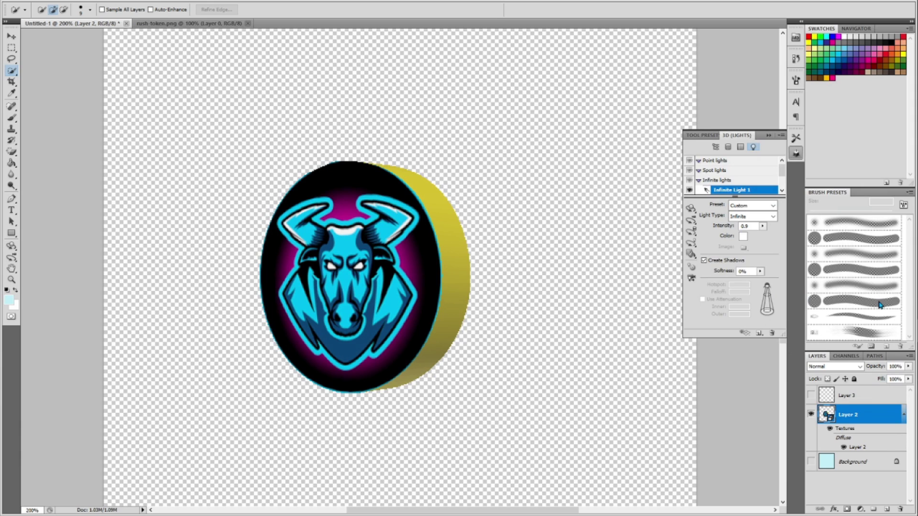
left_click(704, 138)
left_click(781, 133)
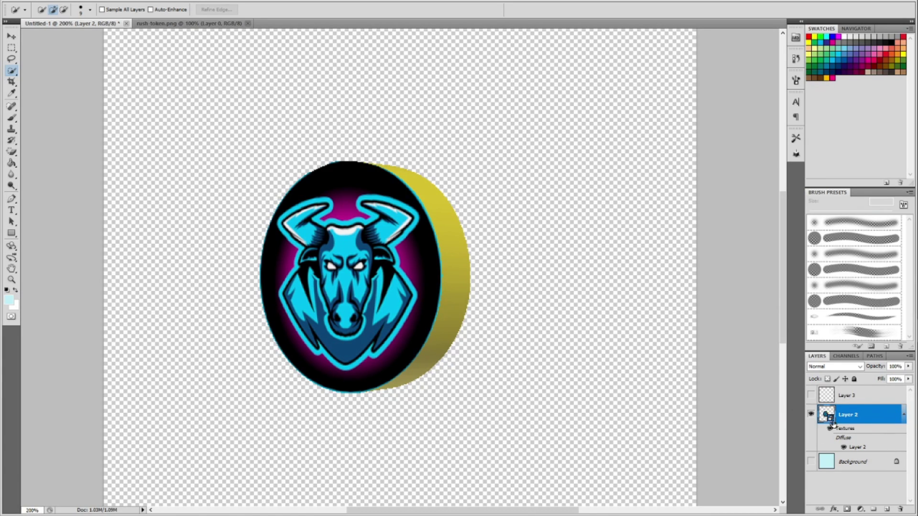
Try the Stroke and Bevel and Emboss effects on Layer 2 and keep only a Drop Shadow
double_click(890, 414)
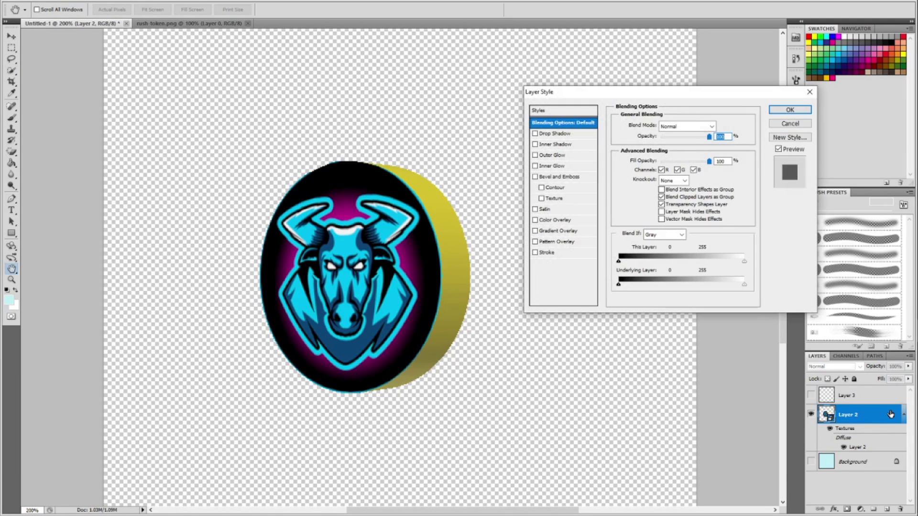
left_click(535, 253)
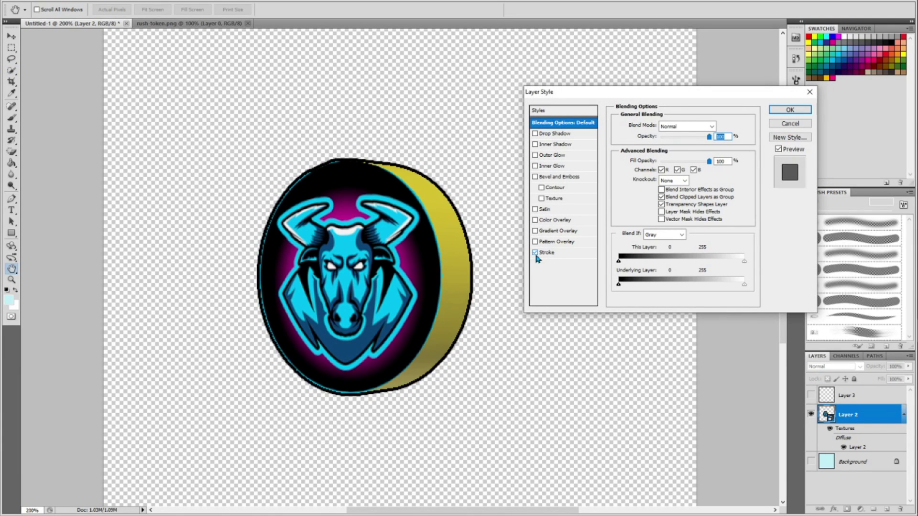
left_click(534, 252)
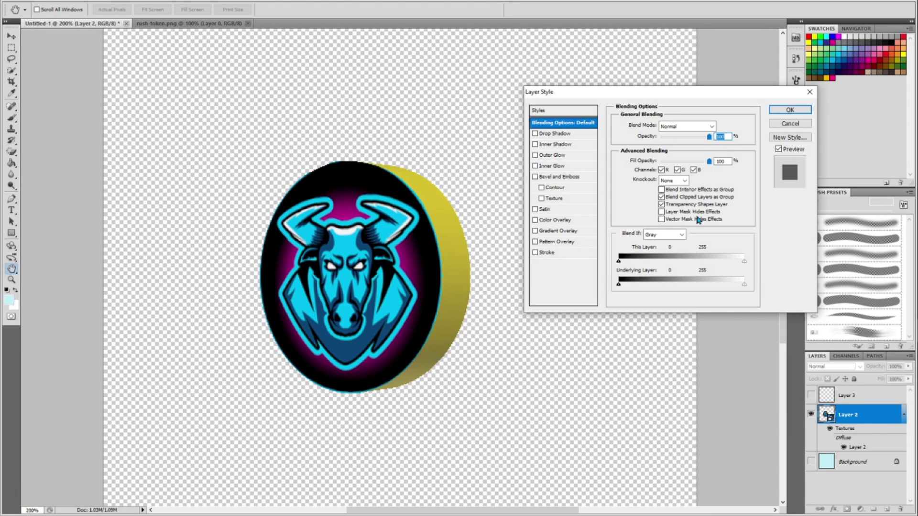
left_click(535, 133)
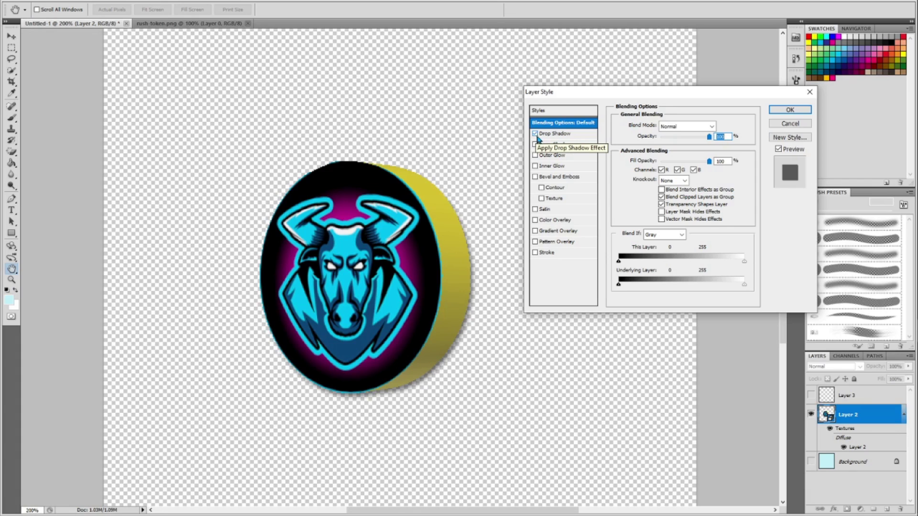
left_click(534, 177)
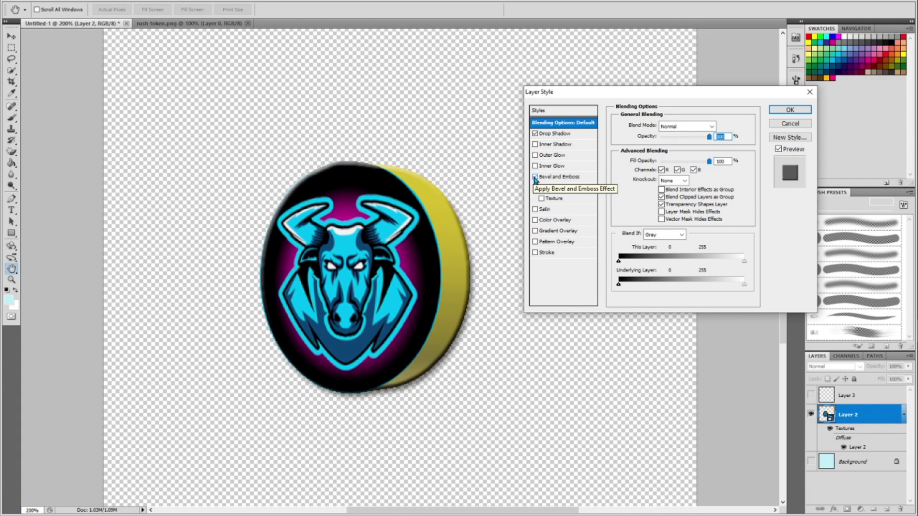
left_click(534, 177)
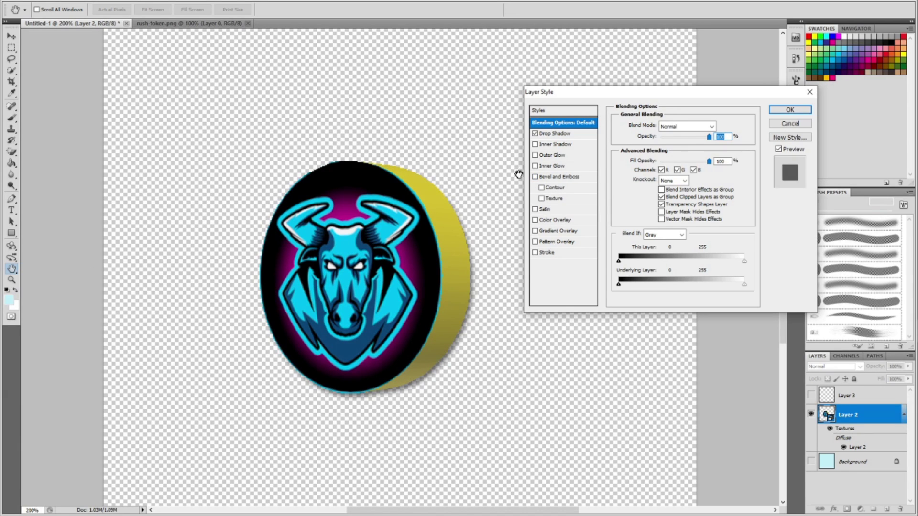
left_click(535, 134)
left_click(535, 135)
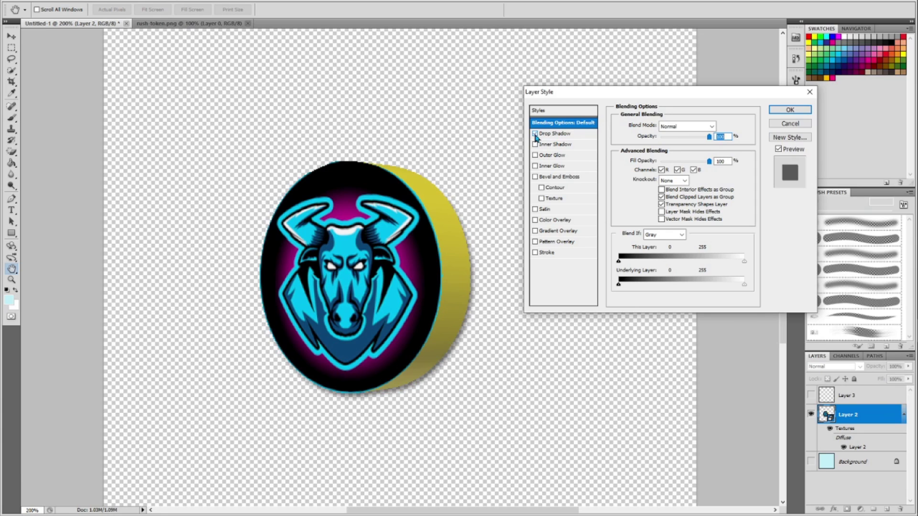
Adjust the drop shadow's angle so the light comes from straight above, and apply the layer style
left_click(563, 137)
left_click_drag(657, 150, 658, 144)
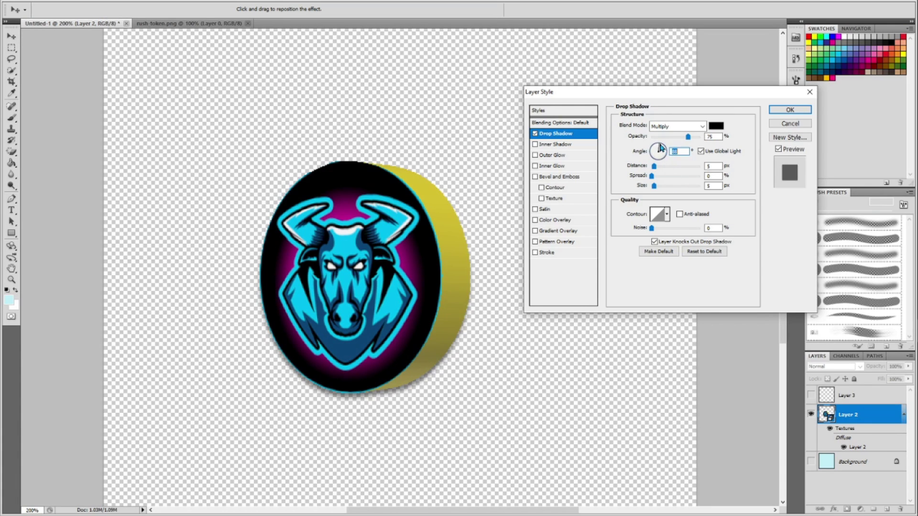
left_click_drag(662, 153, 658, 143)
left_click(790, 110)
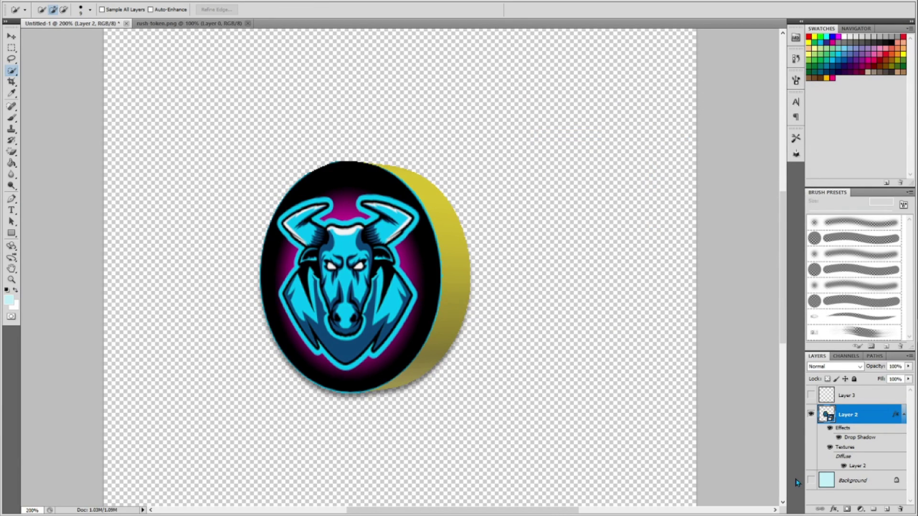
Show the pale cyan Background layer and delete the empty Layer 3
left_click(811, 480)
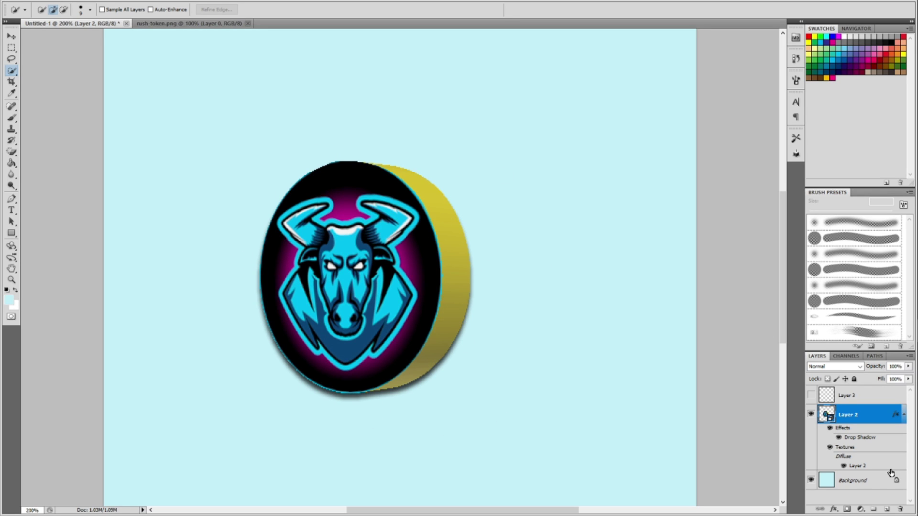
left_click_drag(846, 395, 900, 509)
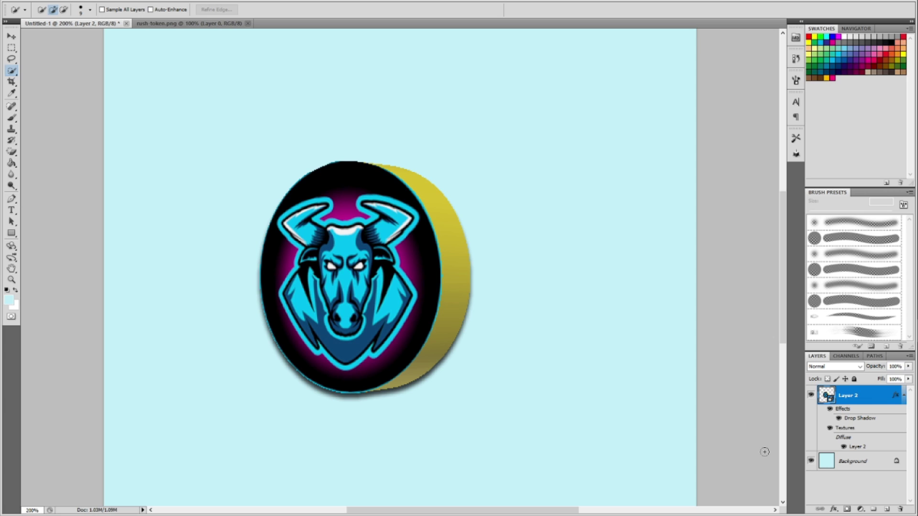
key("v")
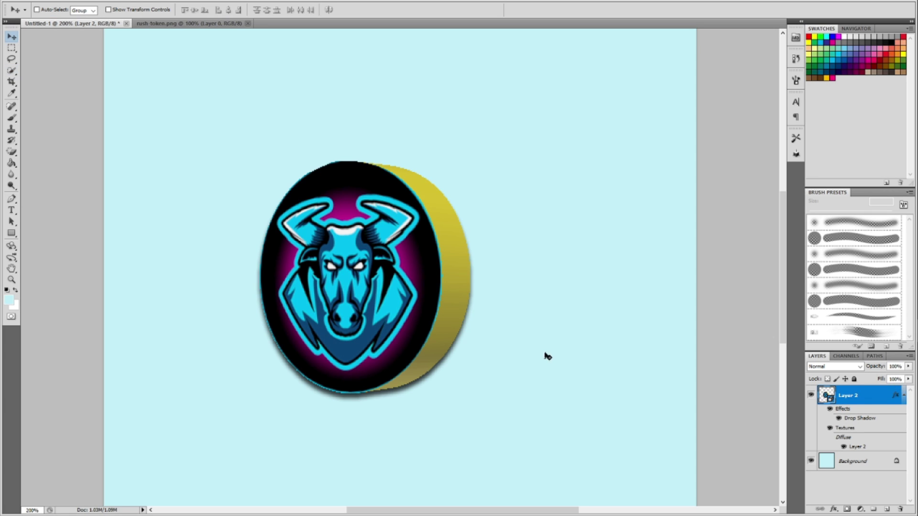
Duplicate the coin's 3D layer as Layer 2 copy and hide the original Layer 2
right_click(855, 404)
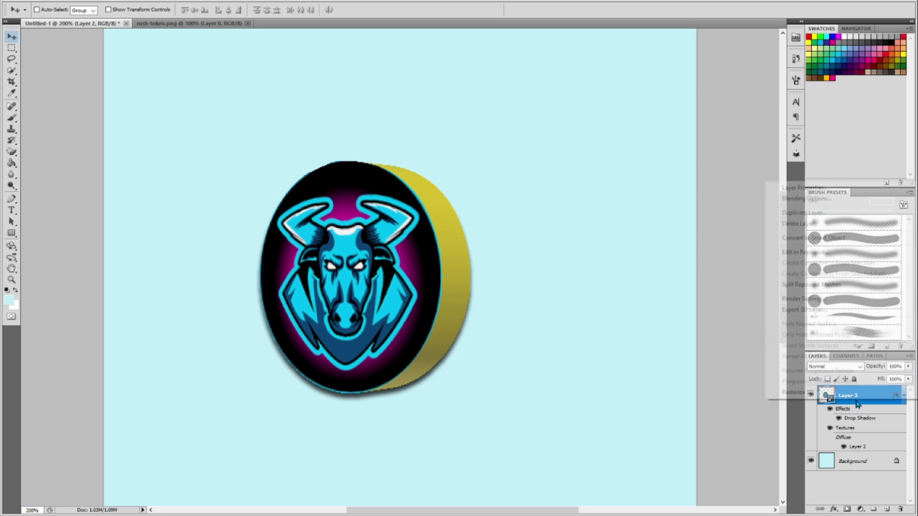
left_click(814, 212)
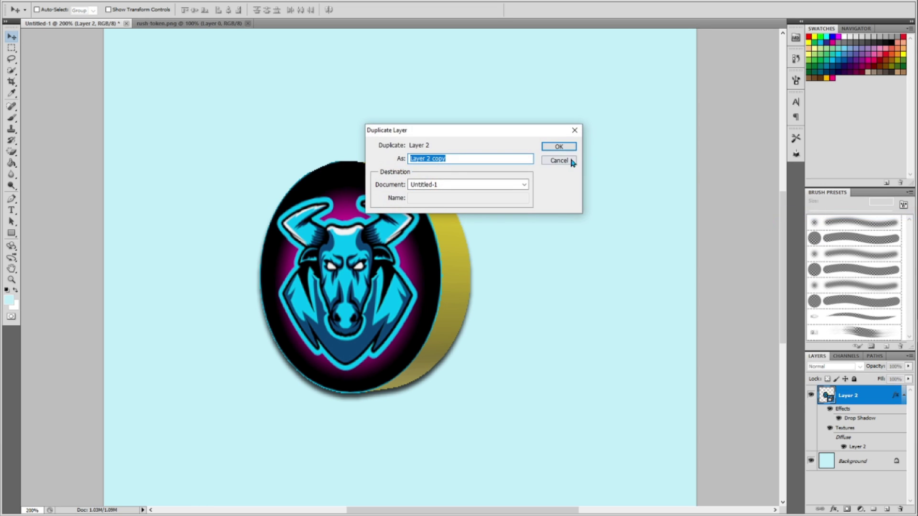
left_click(559, 147)
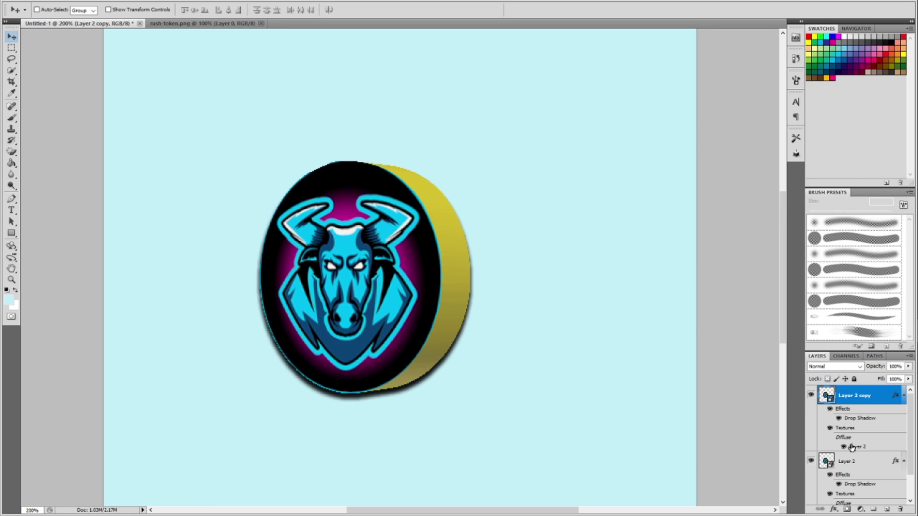
left_click(811, 461)
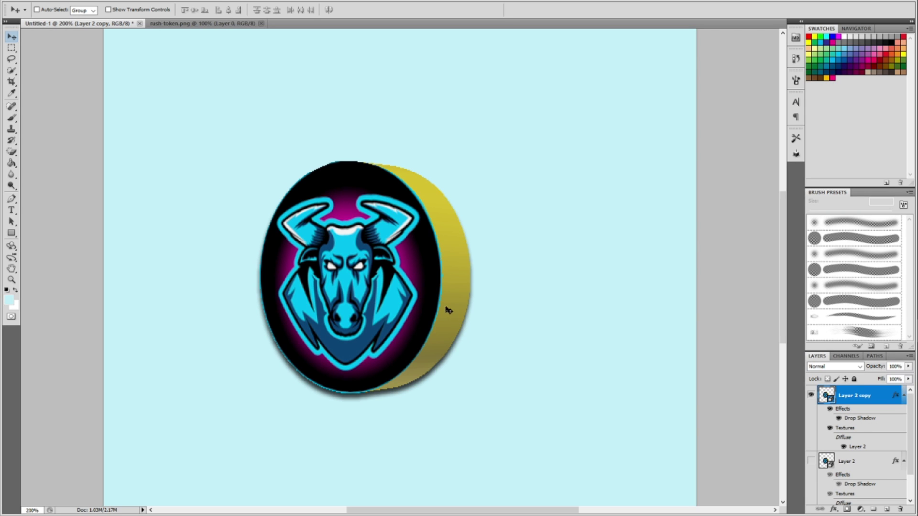
Edit Layer 2 copy in Repoussé and rotate the coin slightly further so that more of its gold side shows
left_click(189, 0)
mouse_move(286, 55)
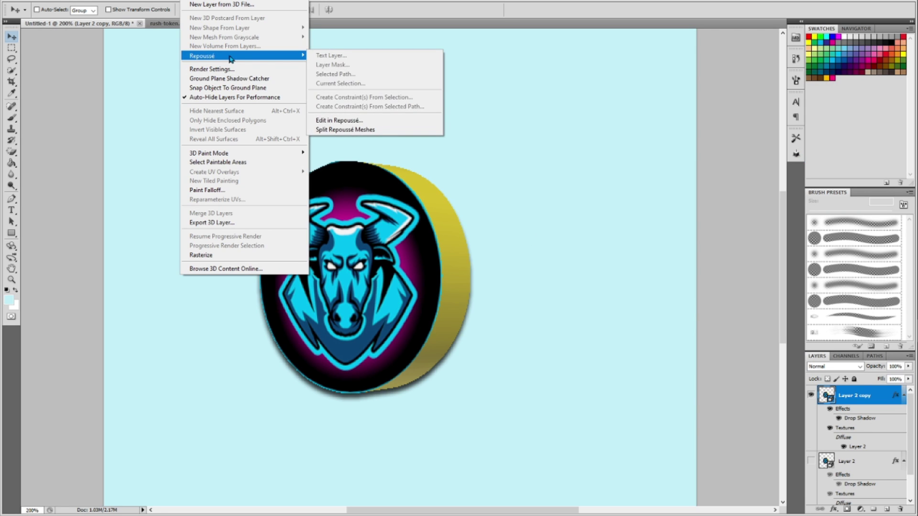
left_click(371, 120)
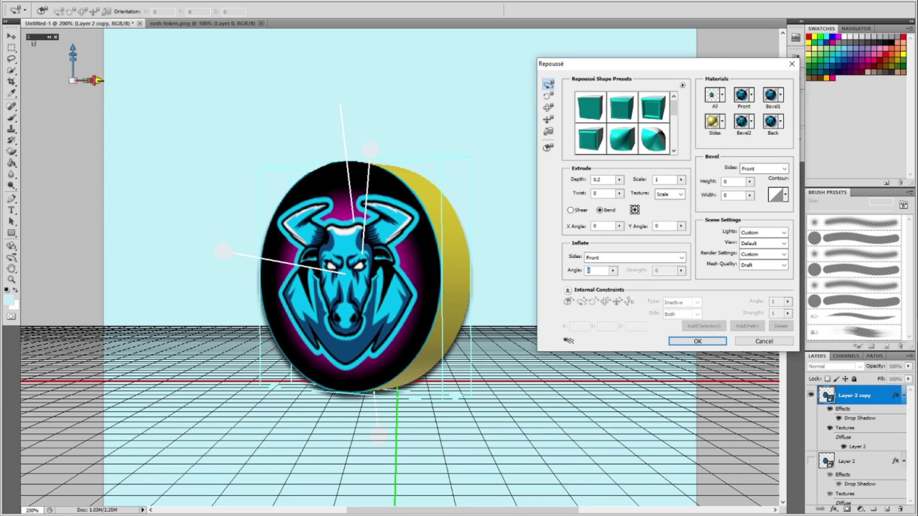
left_click_drag(98, 80, 97, 80)
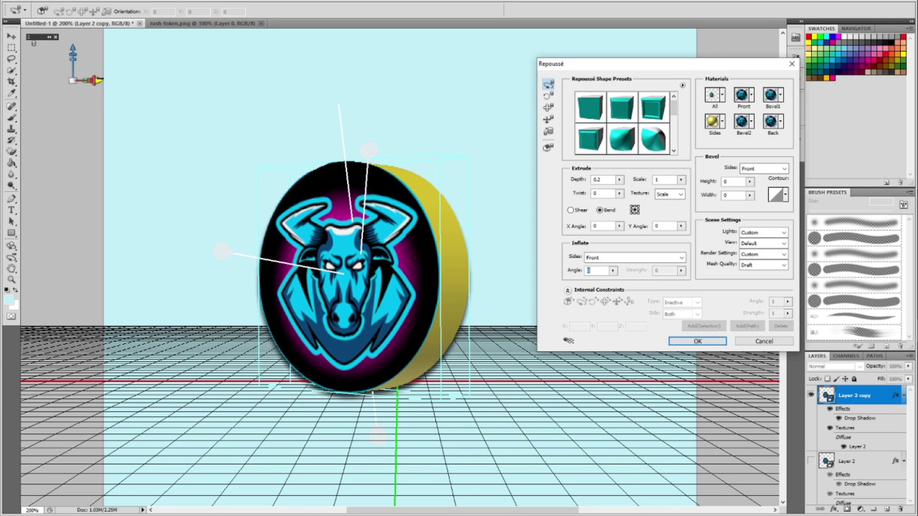
left_click_drag(98, 78, 72, 80)
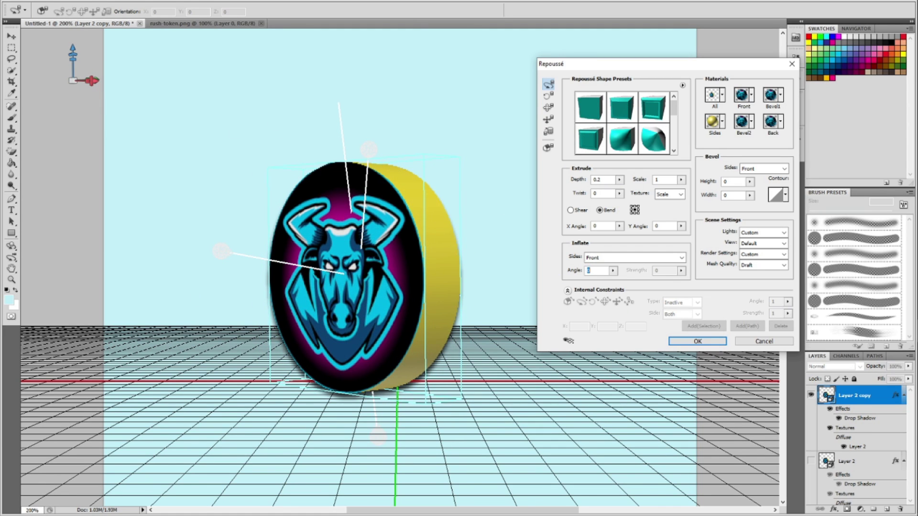
left_click(697, 340)
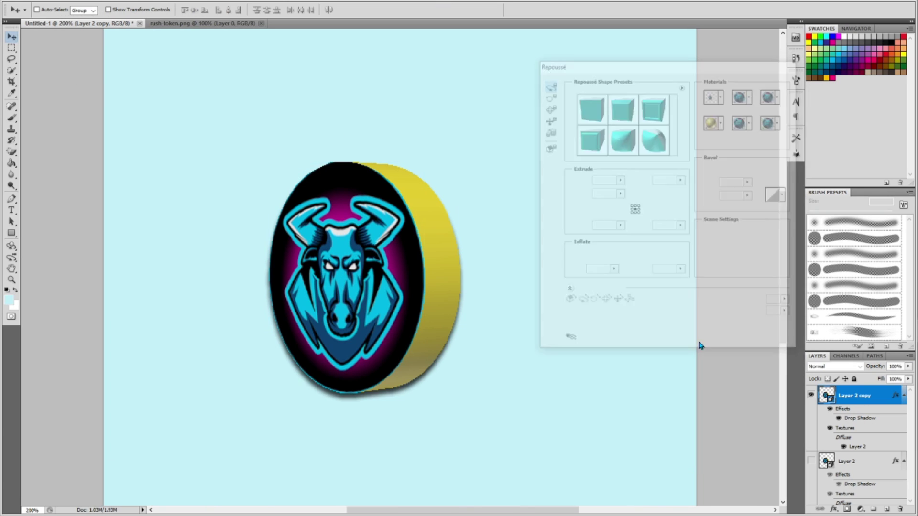
Duplicate the rotated coin as Layer 2 copy 2 and, with Layer 2 copy hidden, open the duplicate for Repoussé editing
right_click(866, 401)
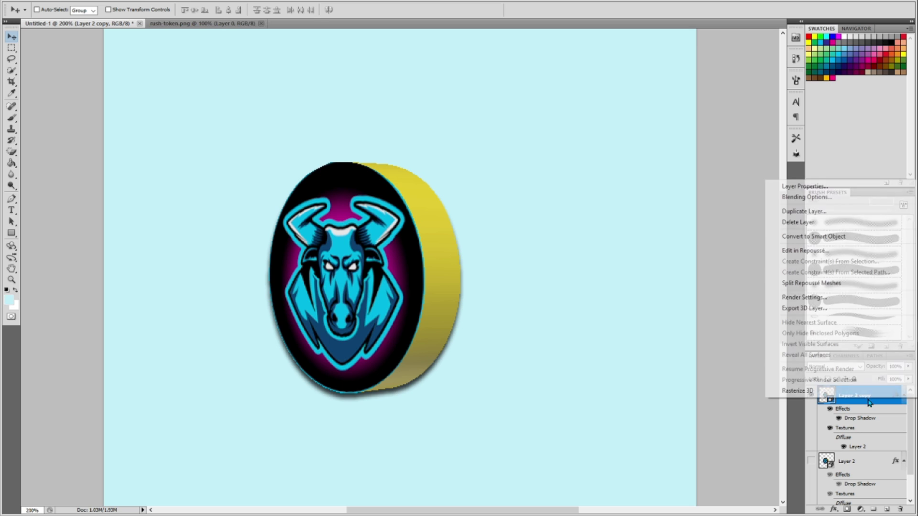
left_click(821, 212)
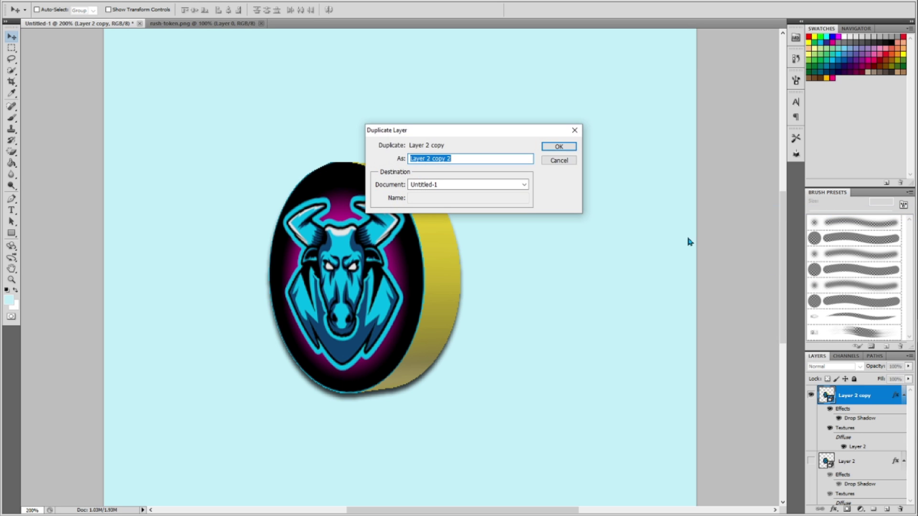
left_click(555, 146)
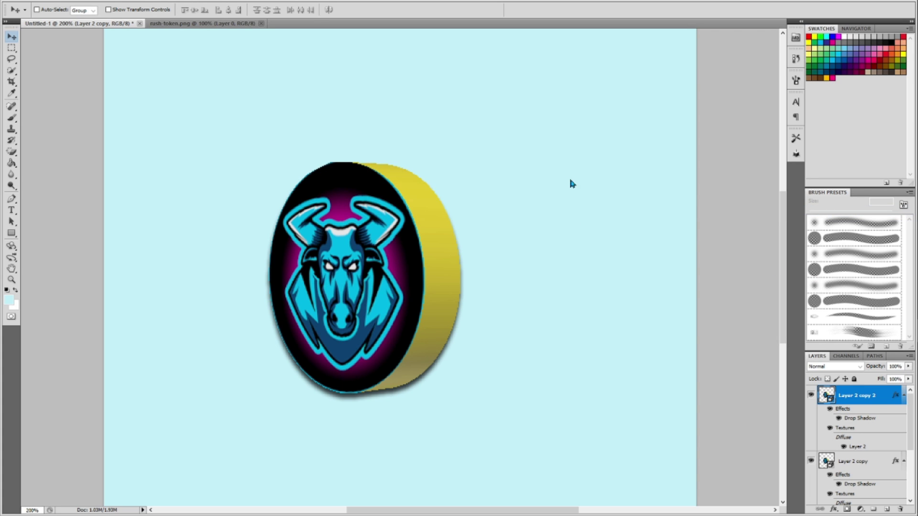
left_click(811, 461)
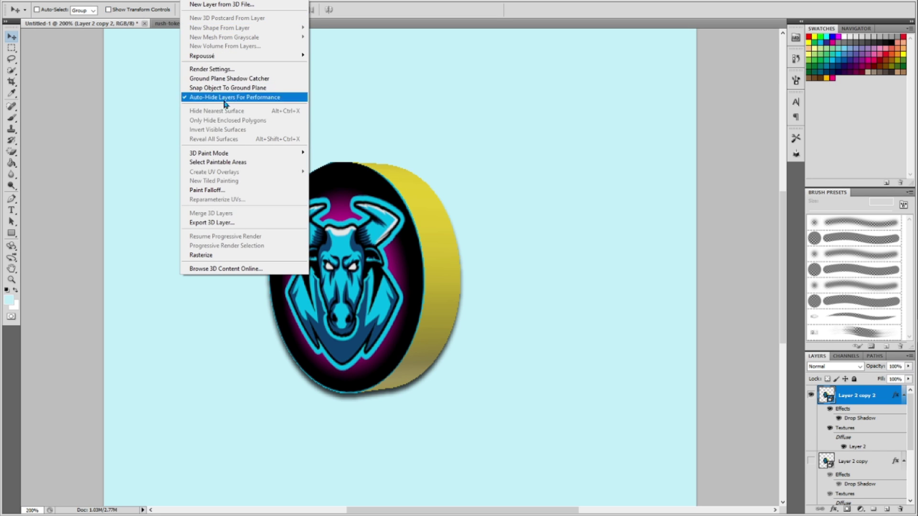
mouse_move(221, 58)
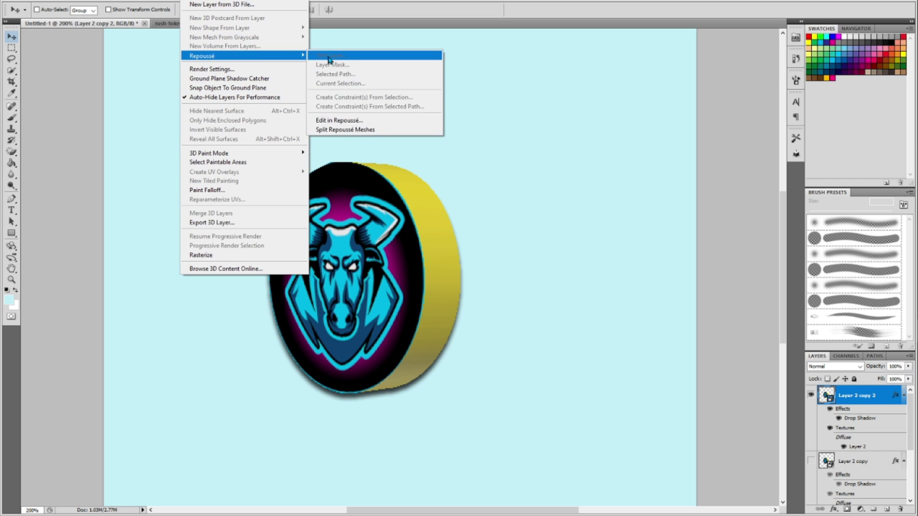
left_click(349, 121)
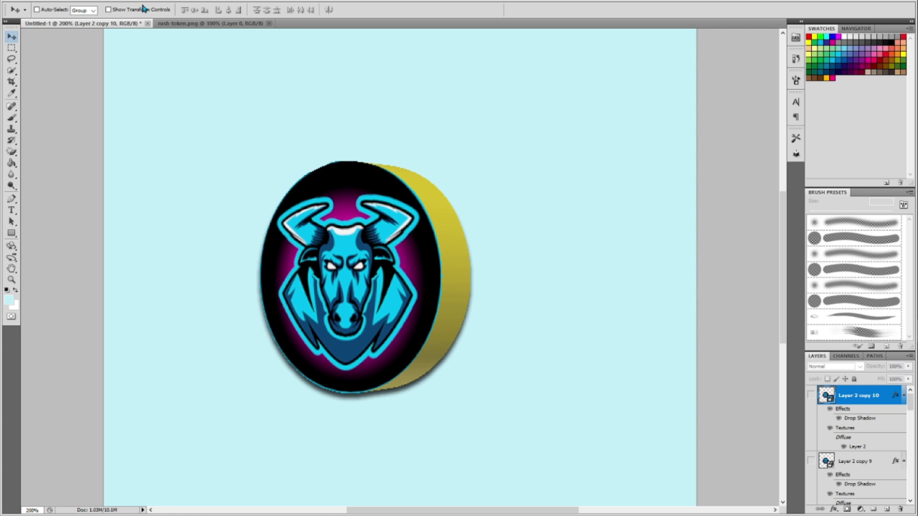
Show the animation timeline and convert it to frame animation
left_click(226, 1)
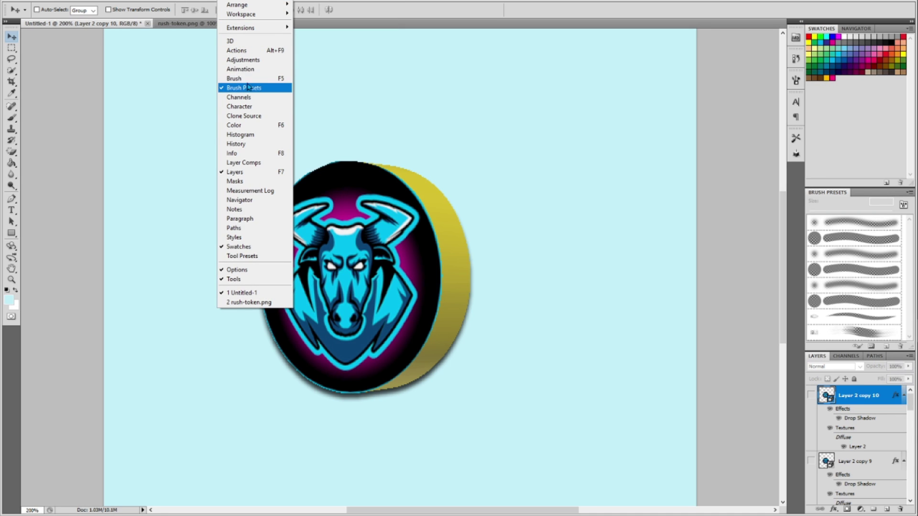
left_click(242, 70)
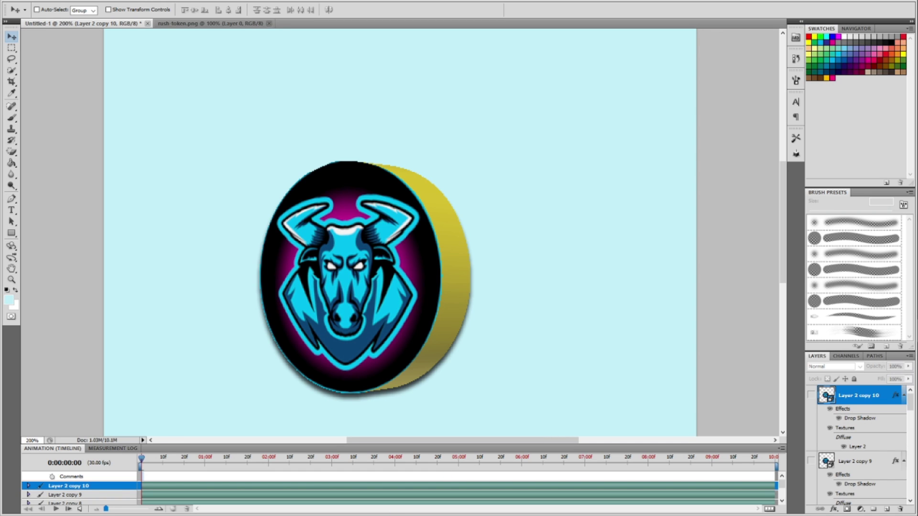
left_click(769, 510)
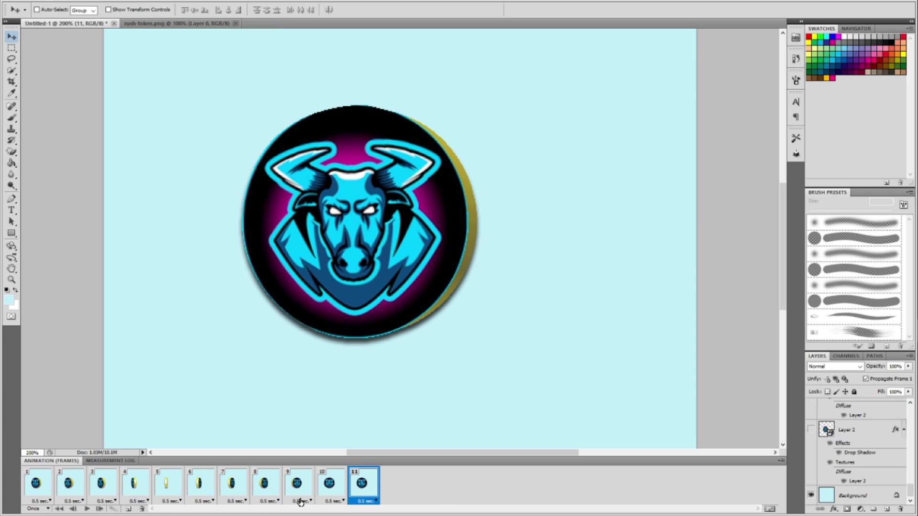
Set the delay of all 11 animation frames to 0.2 seconds and play the animation
left_click(85, 509)
left_click(45, 499)
left_click(46, 407)
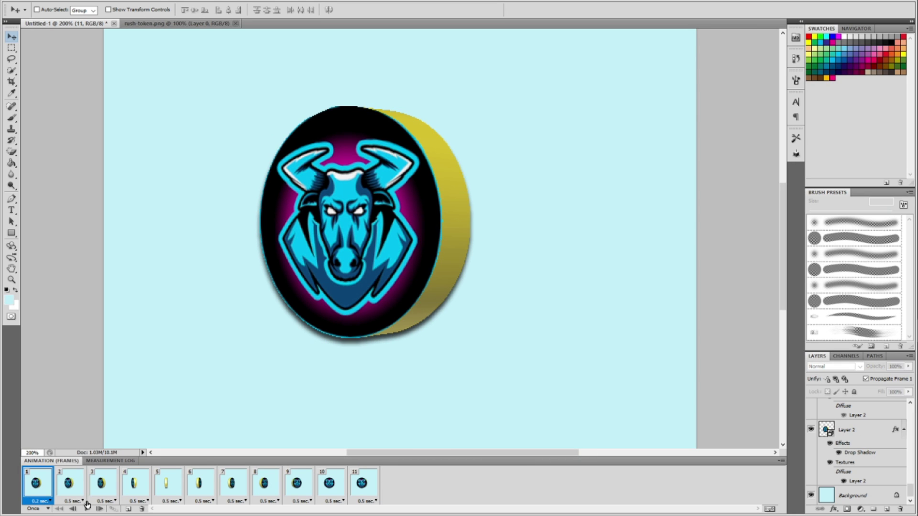
left_click(83, 501)
left_click(76, 406)
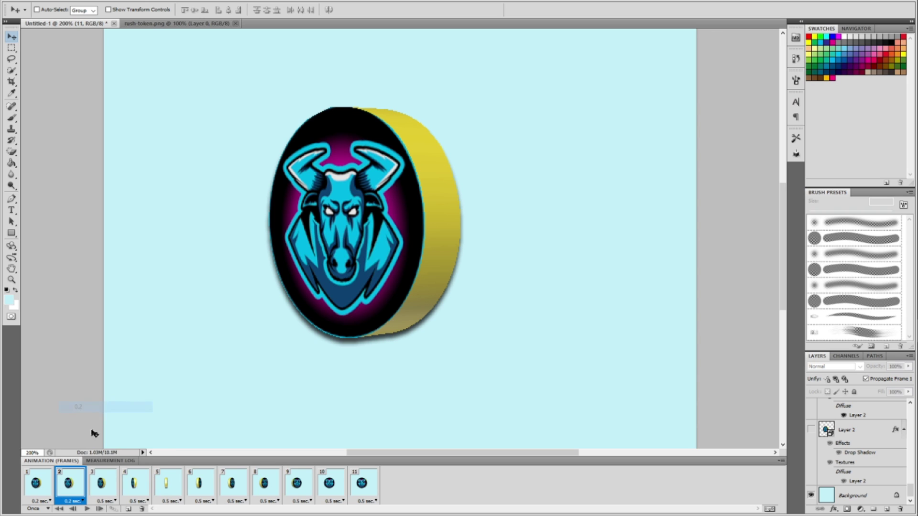
left_click(115, 501)
left_click(377, 501, "shift")
left_click(373, 406)
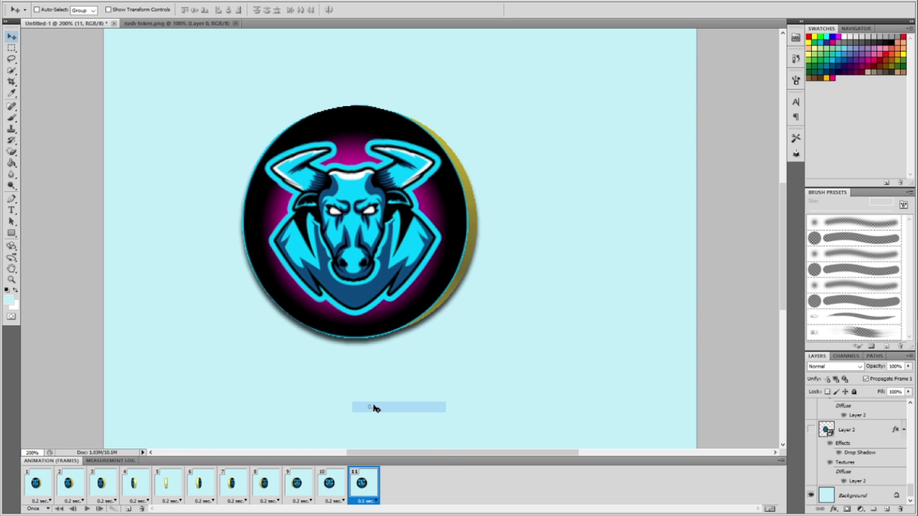
left_click(88, 510)
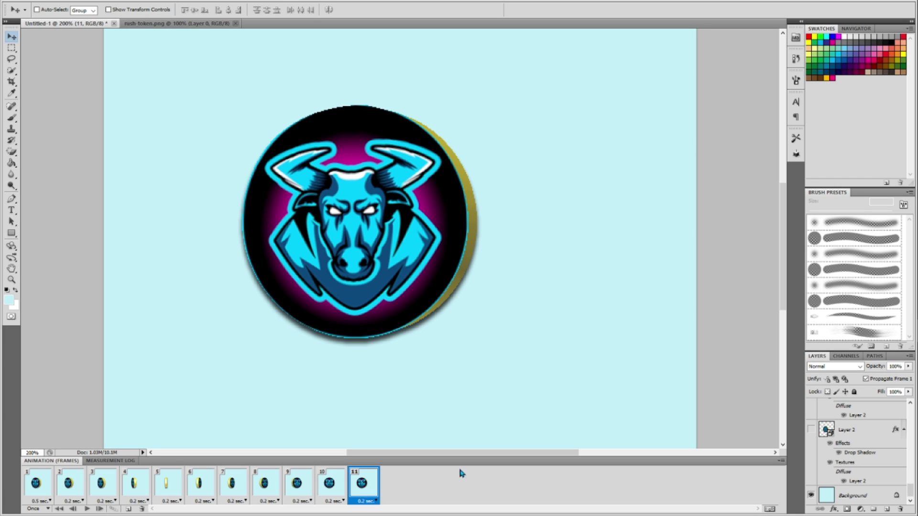
Set up a Save for Web & Devices export as GIF with looping set to Forever, and preview the spinning coin
left_click(38, 3)
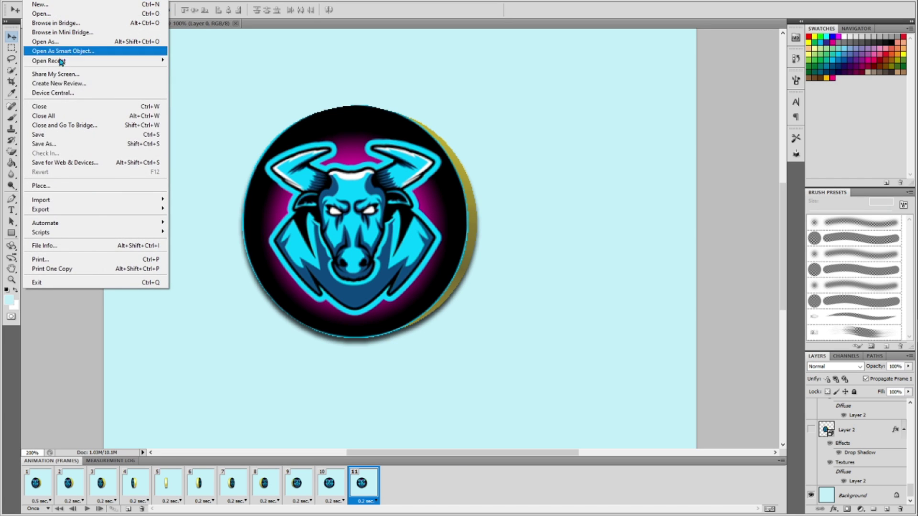
left_click(77, 163)
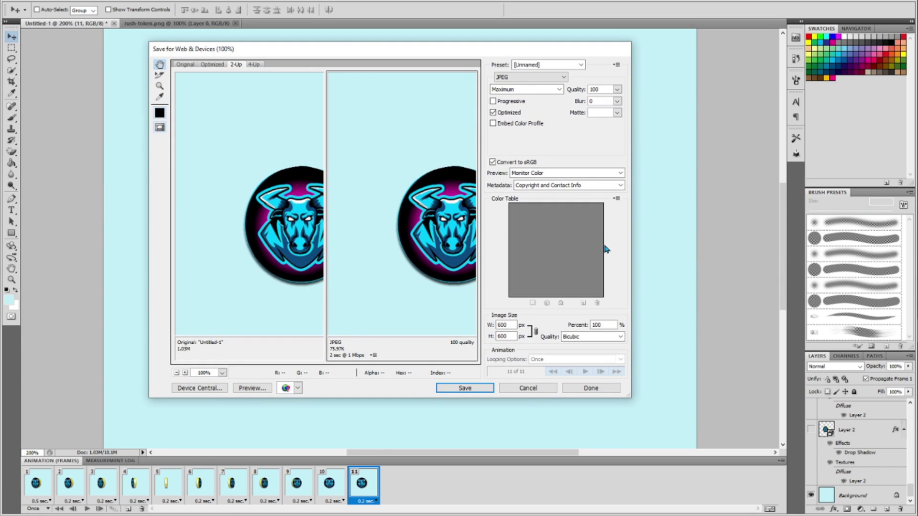
left_click(558, 79)
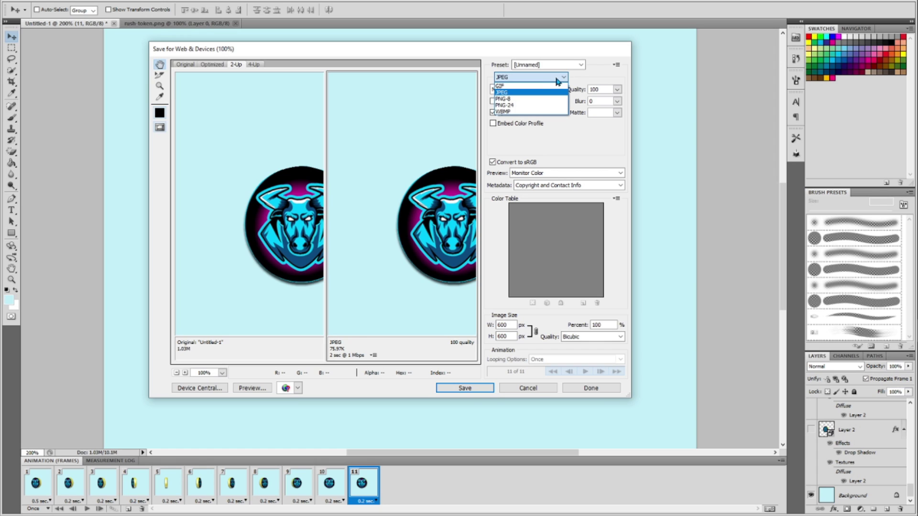
left_click(543, 85)
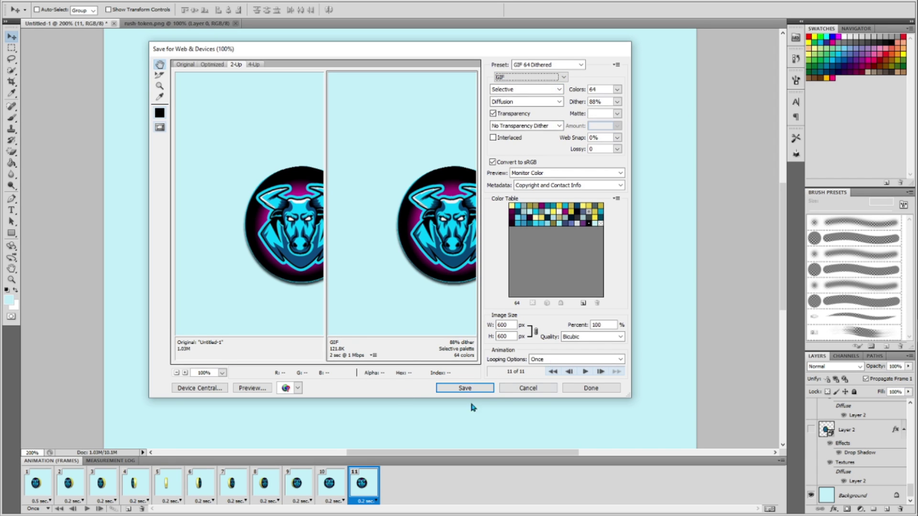
left_click_drag(459, 262, 411, 258)
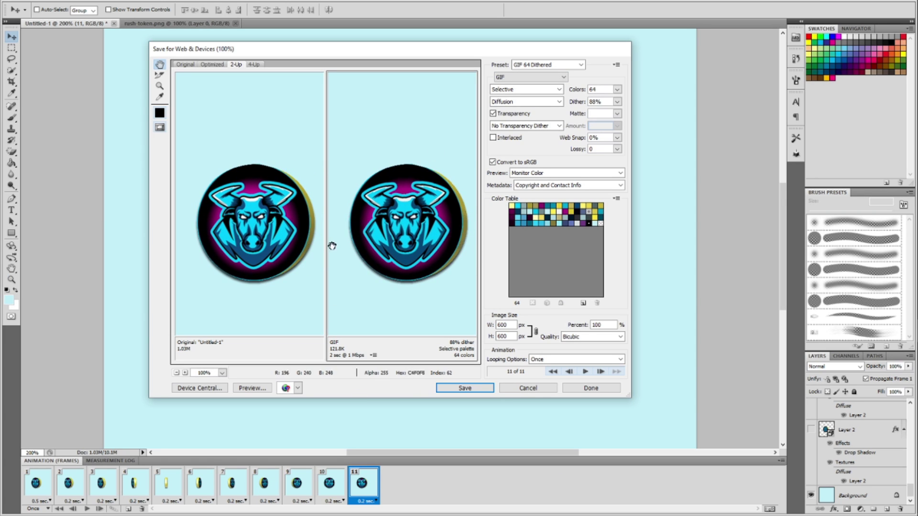
left_click(556, 363)
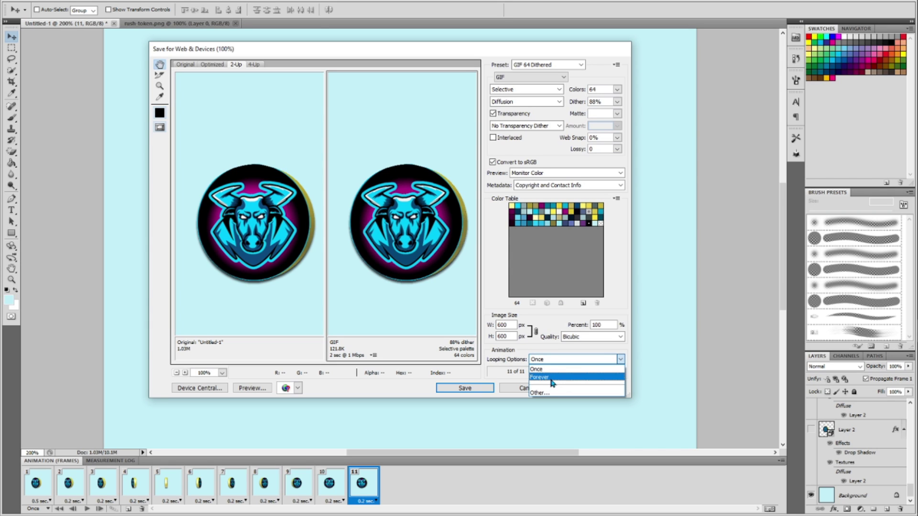
left_click(551, 378)
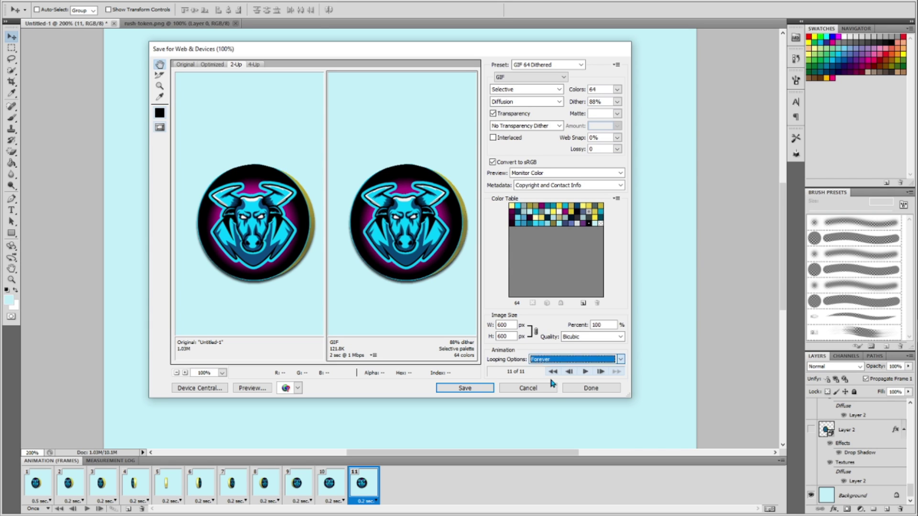
left_click(585, 372)
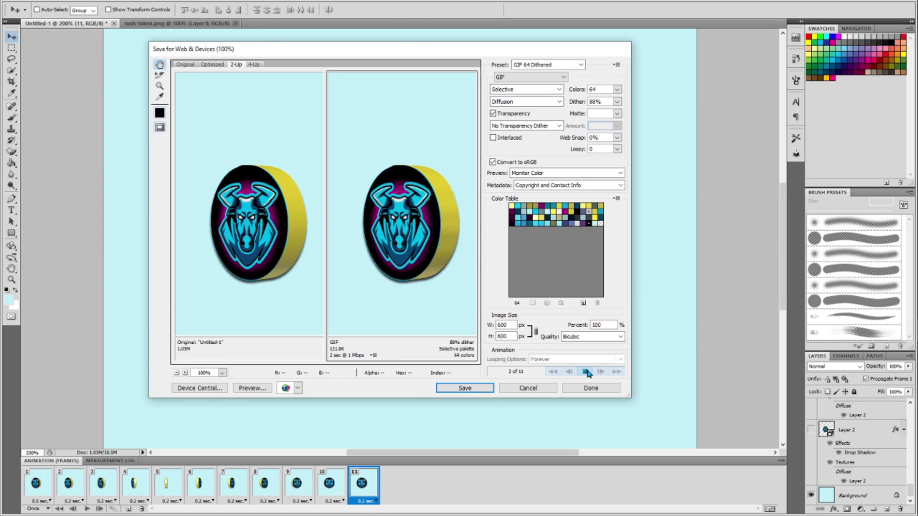
left_click(584, 373)
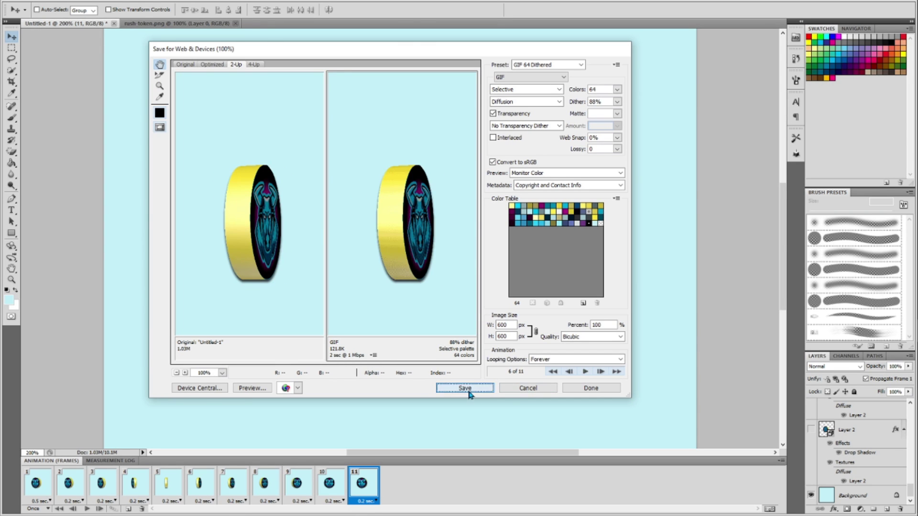
Save the optimized GIF as coin-spin in the Bit-Rush folder
left_click(467, 388)
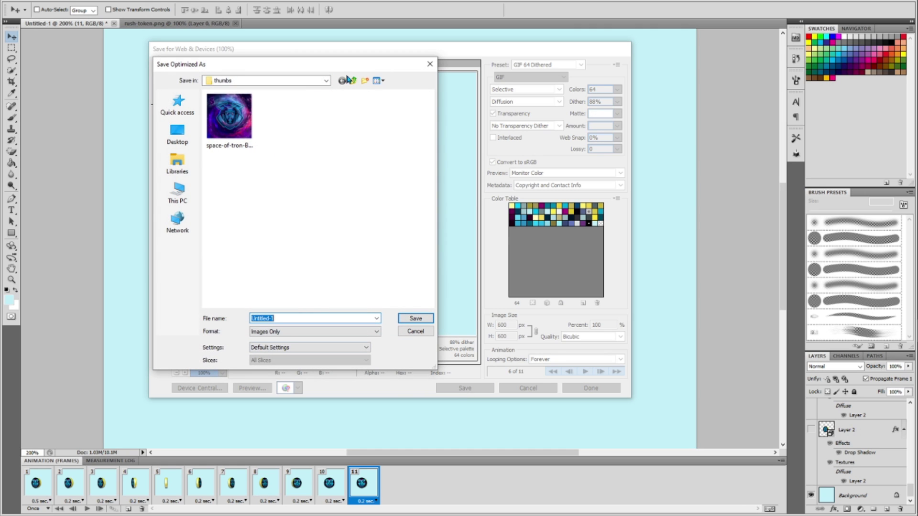
left_click(353, 81)
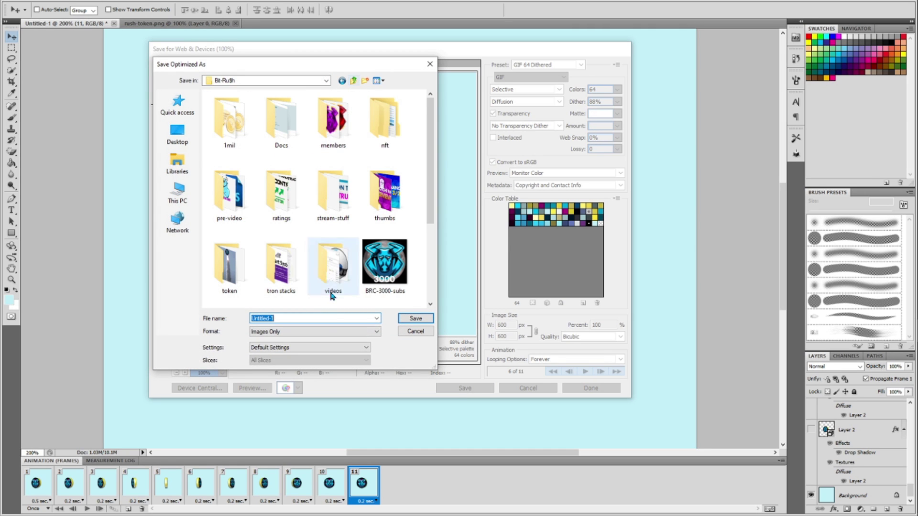
type("co")
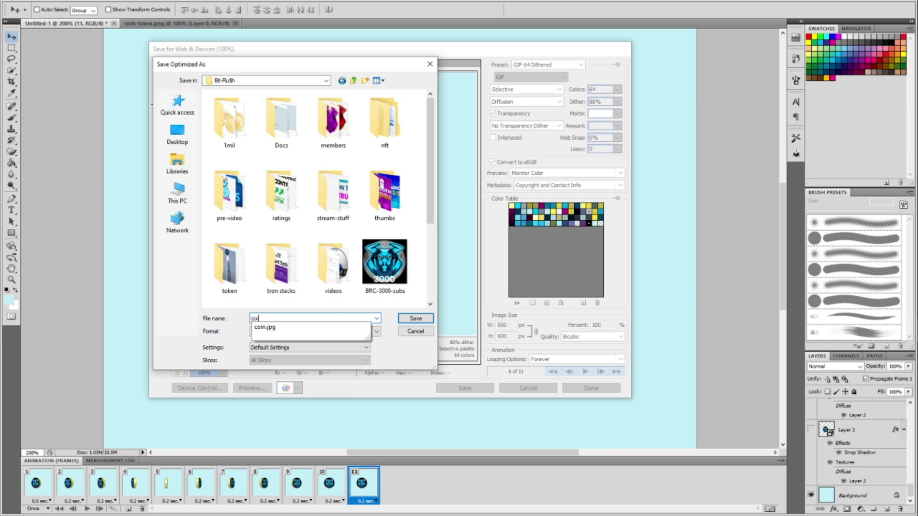
type("in-s")
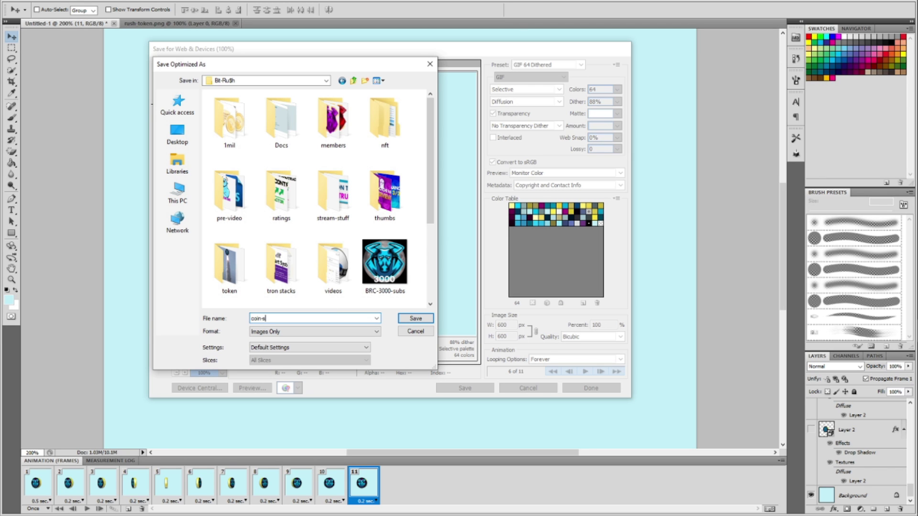
type("pin")
left_click(415, 319)
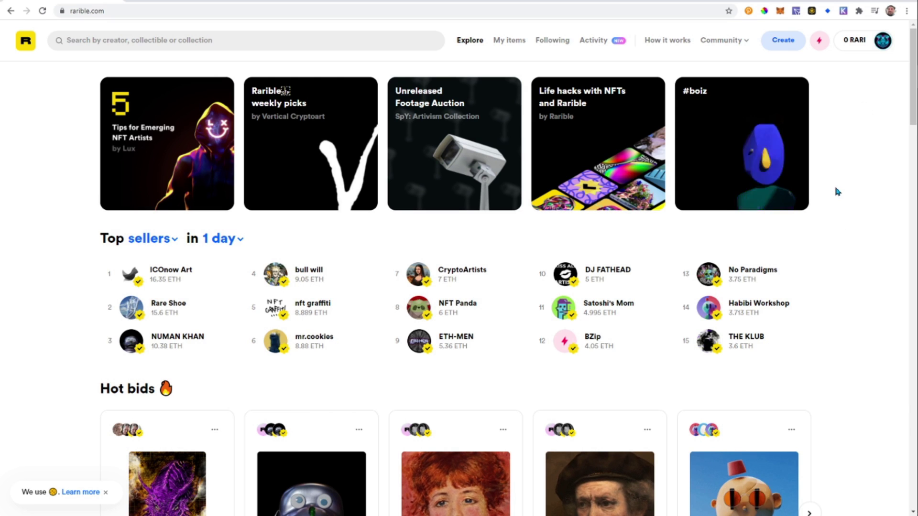
Switch to Rarible, start a single collectible and upload rush-spin.gif from the Bit-Rush folder
left_click(775, 42)
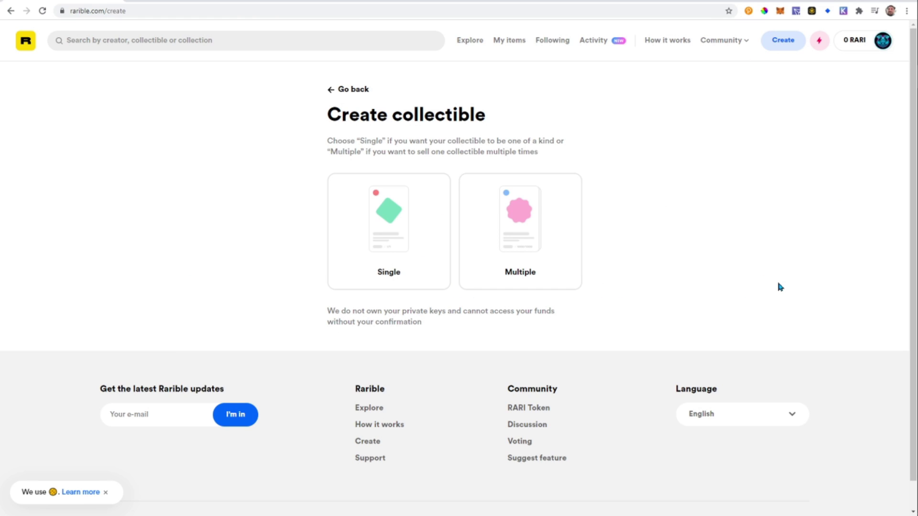
left_click(387, 249)
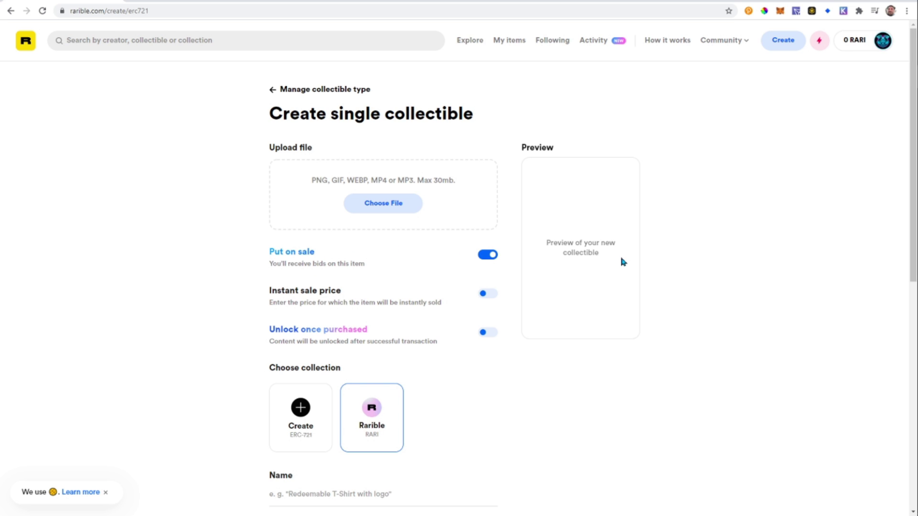
left_click(398, 215)
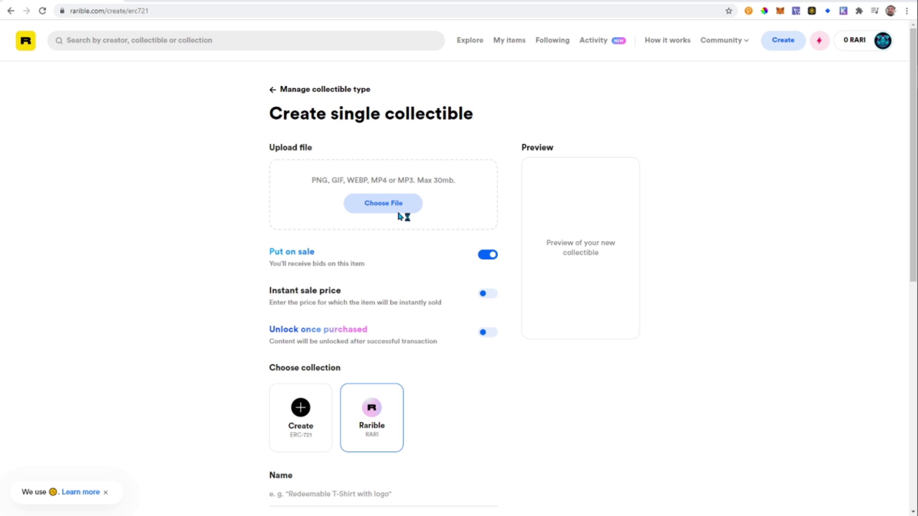
left_click(381, 104)
scroll(420, 158, "down", 5)
scroll(424, 168, "down", 8)
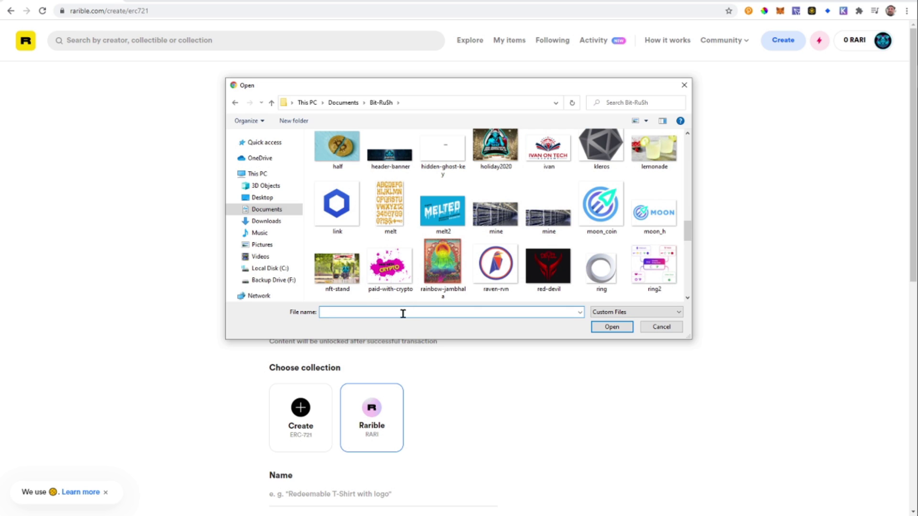
type("ru")
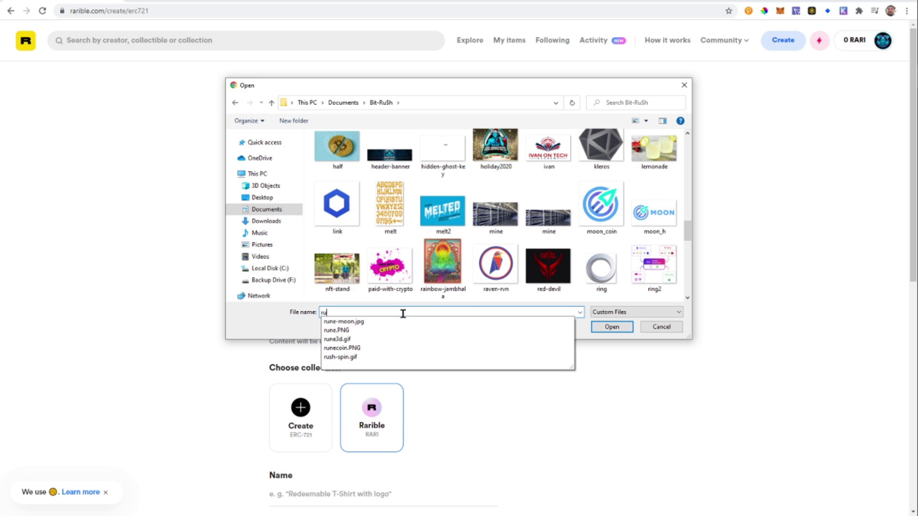
left_click(345, 357)
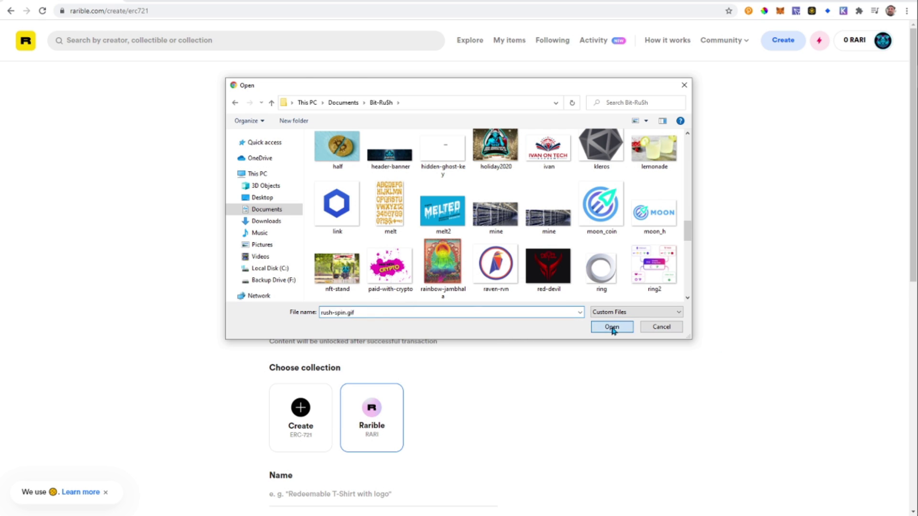
left_click(611, 327)
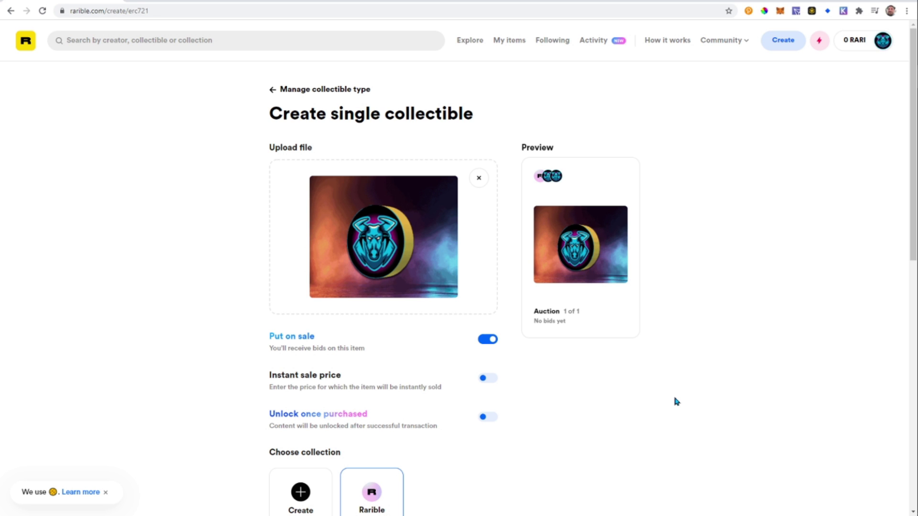
Enable an instant sale price for the collectible and set it to .333 ETH
scroll(676, 401, "down", 1)
scroll(675, 399, "down", 3)
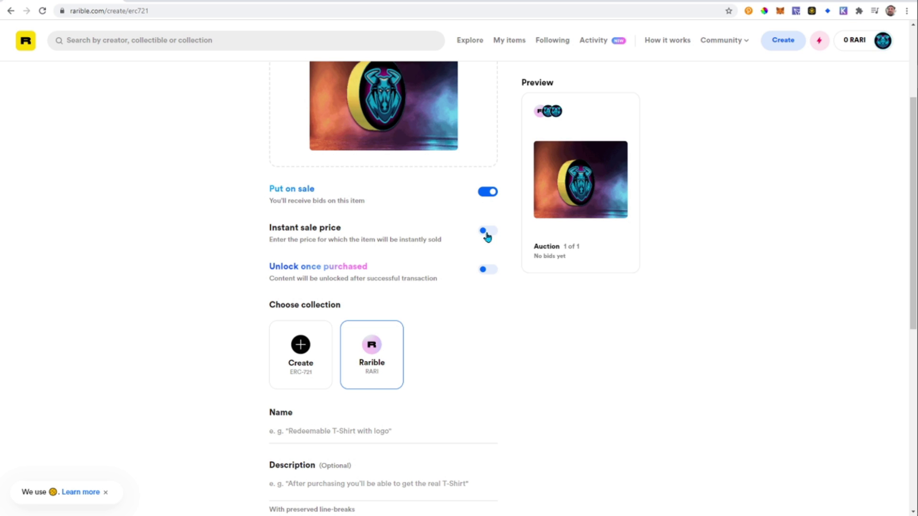
scroll(834, 279, "up", 2)
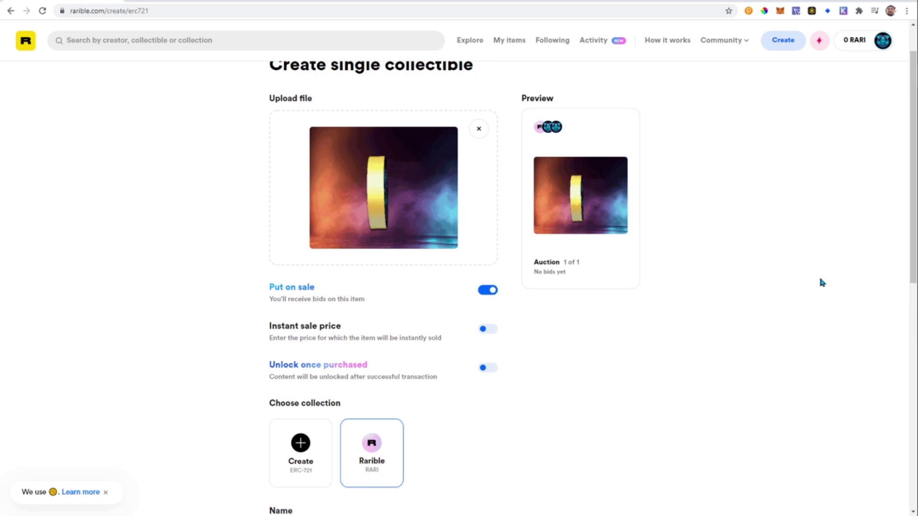
left_click(492, 331)
left_click(363, 363)
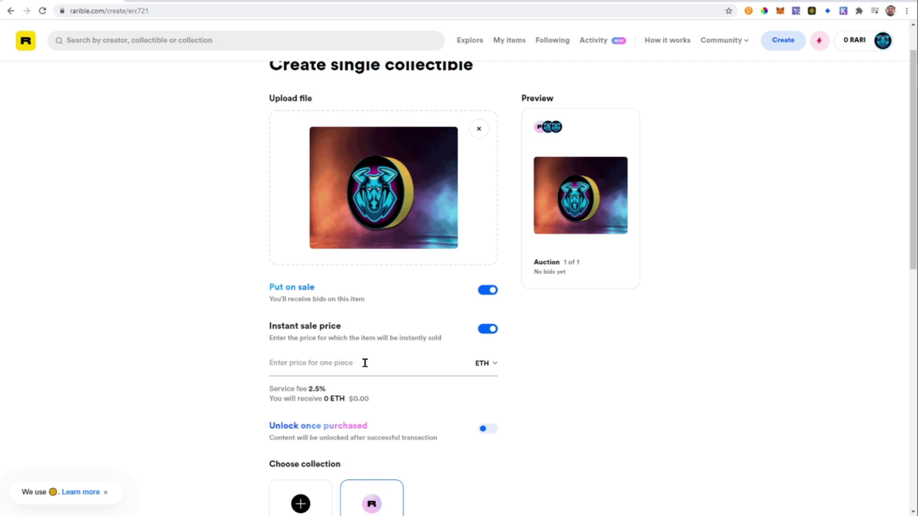
type(".333")
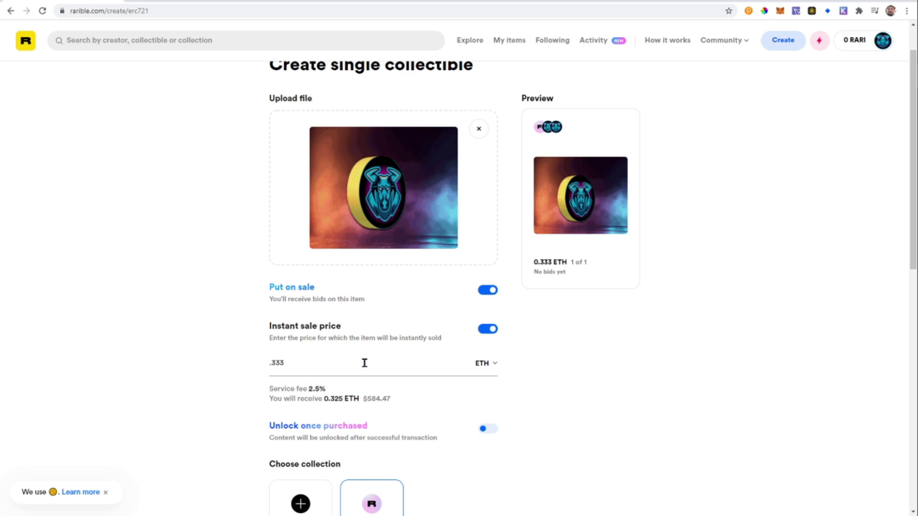
Try the Unlock once purchased option and switch it back off
scroll(661, 369, "down", 4)
scroll(655, 365, "up", 1)
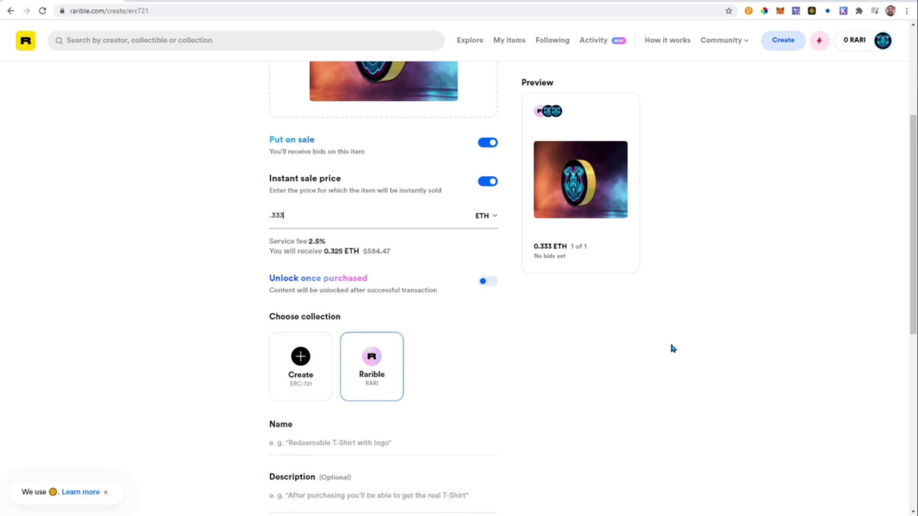
scroll(667, 342, "down", 1)
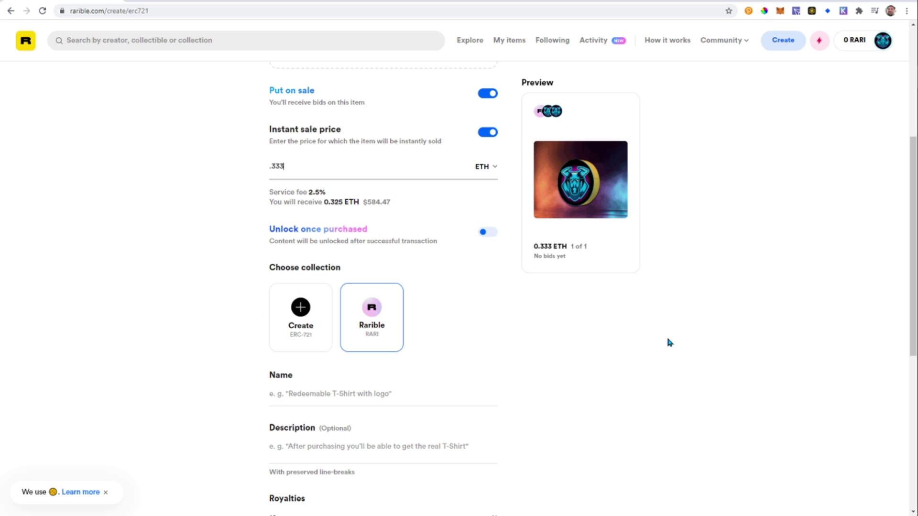
scroll(669, 343, "up", 2)
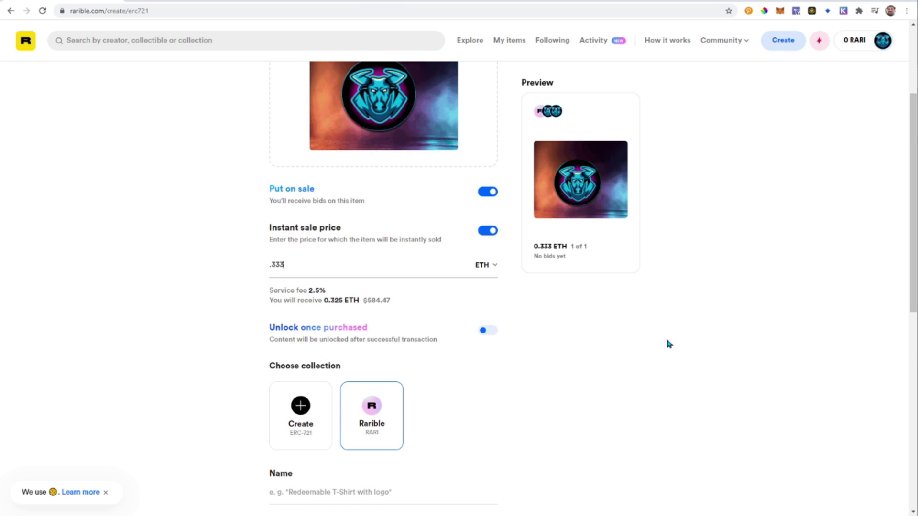
left_click(488, 334)
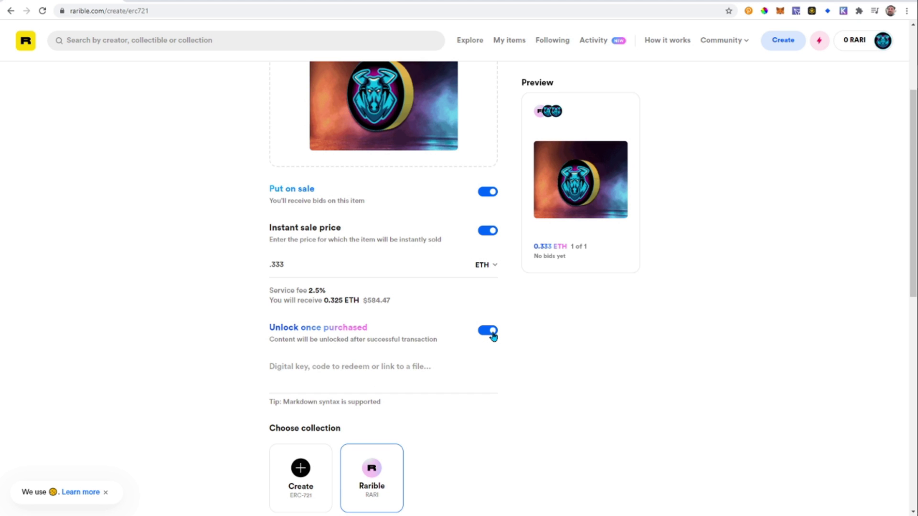
left_click(493, 336)
Set the collectible's royalties to 33%
scroll(543, 332, "down", 4)
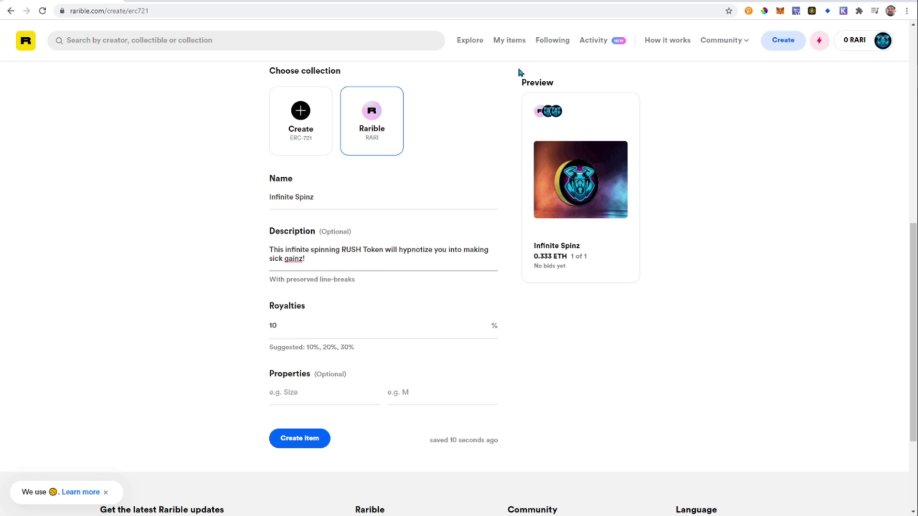
scroll(382, 273, "down", 2)
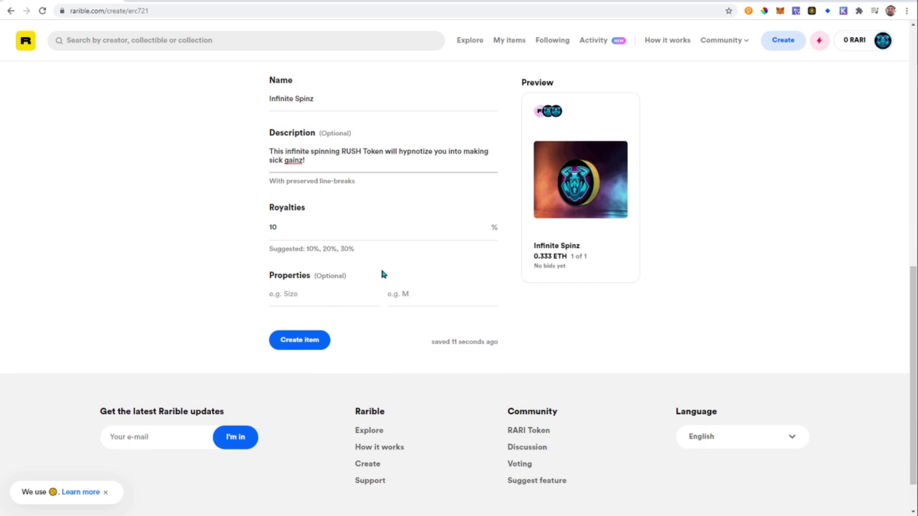
left_click(285, 228)
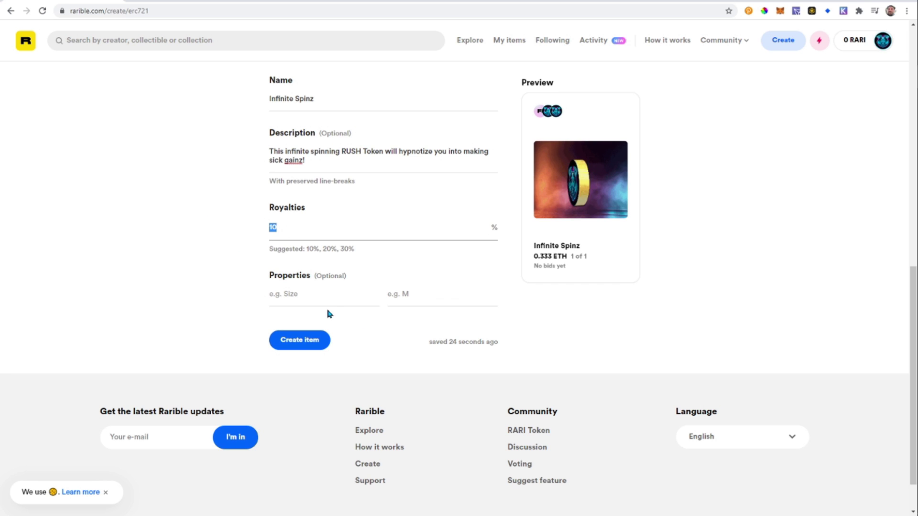
type("33")
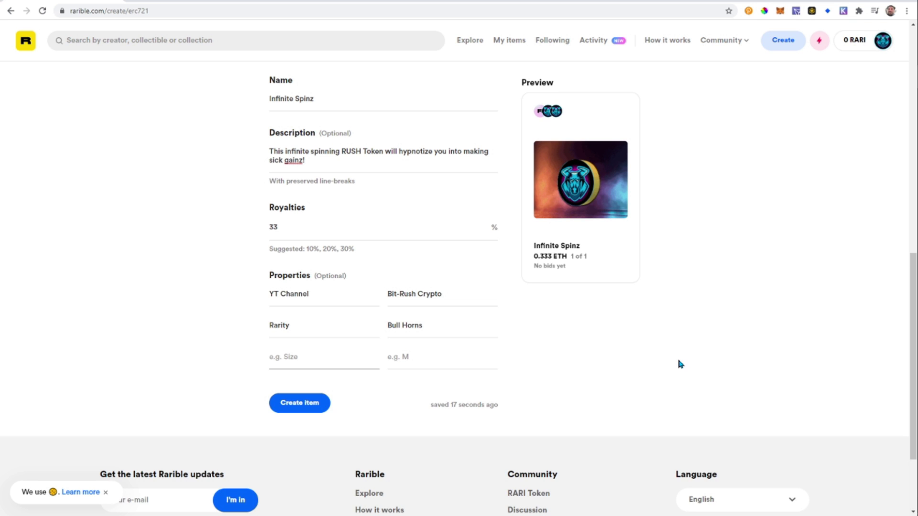
Review the completed listing and submit the item for minting, but reject the wallet transaction and close the minting steps
scroll(679, 364, "up", 10)
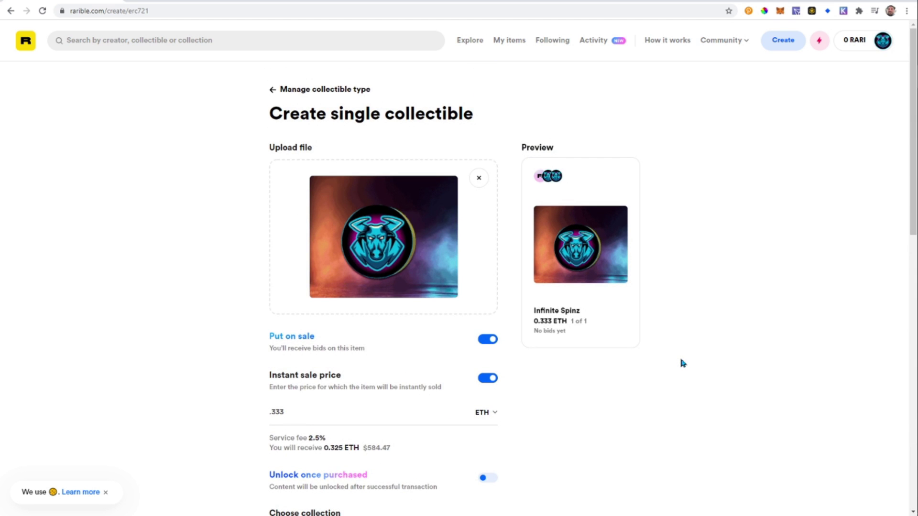
scroll(682, 364, "down", 10)
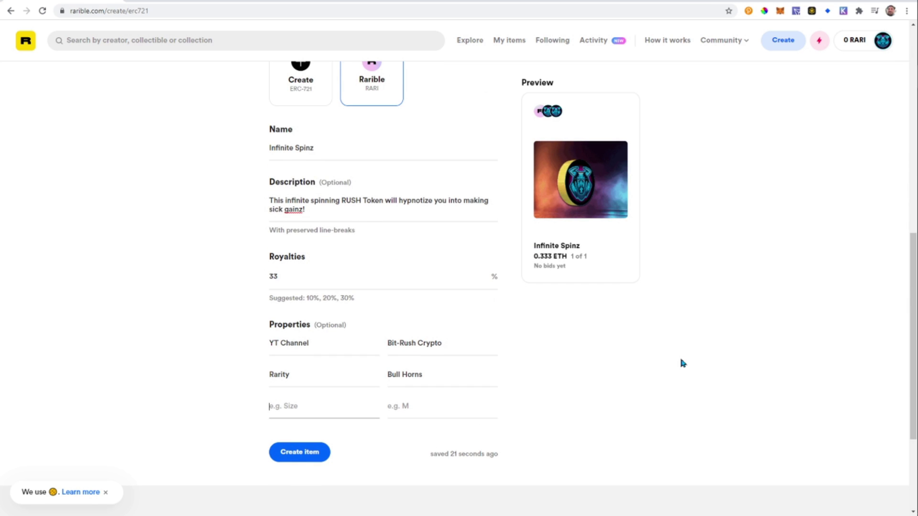
scroll(681, 359, "up", 10)
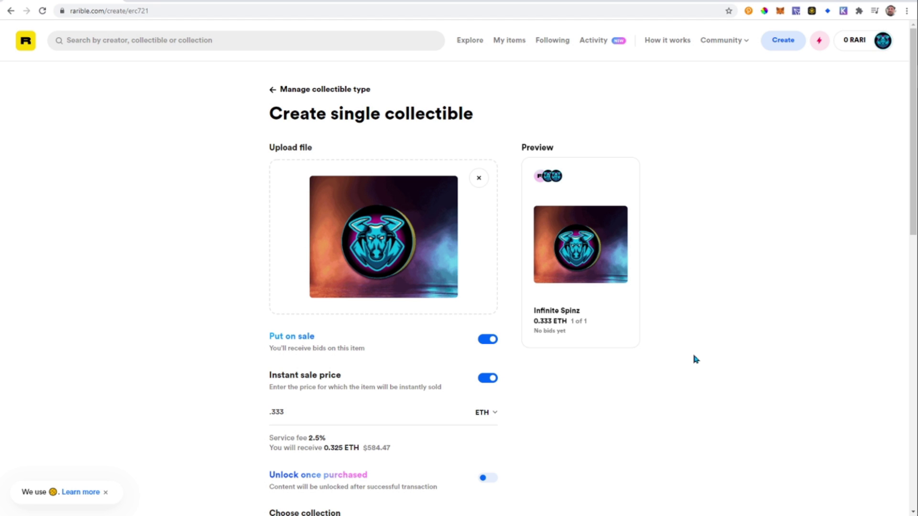
scroll(693, 355, "down", 2)
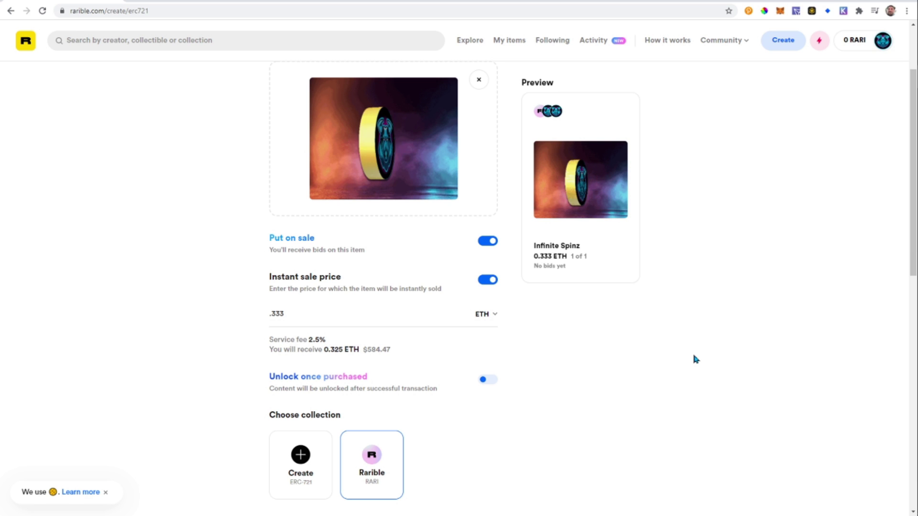
scroll(693, 355, "down", 6)
scroll(696, 358, "down", 5)
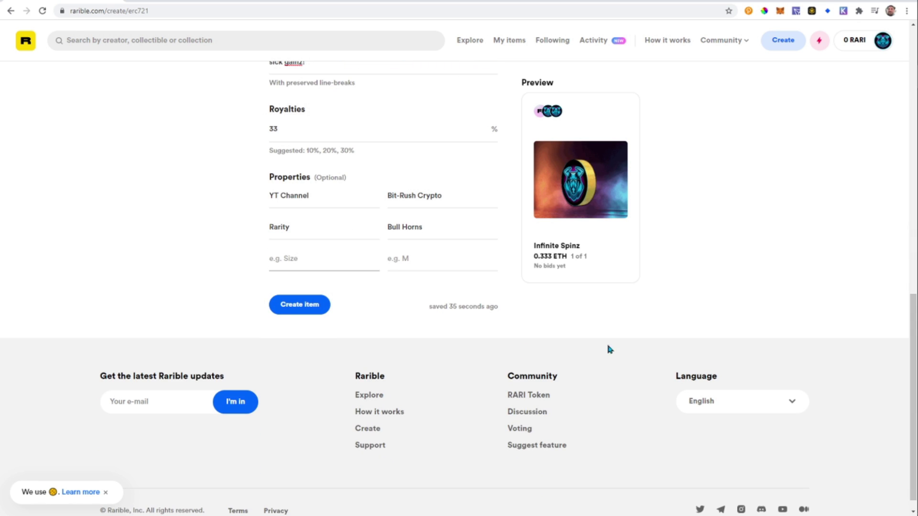
left_click(302, 311)
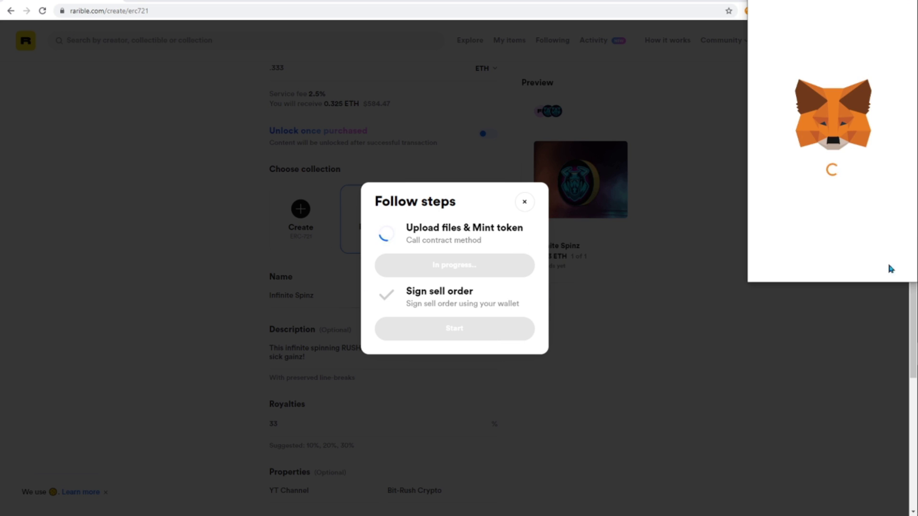
left_click_drag(914, 164, 913, 221)
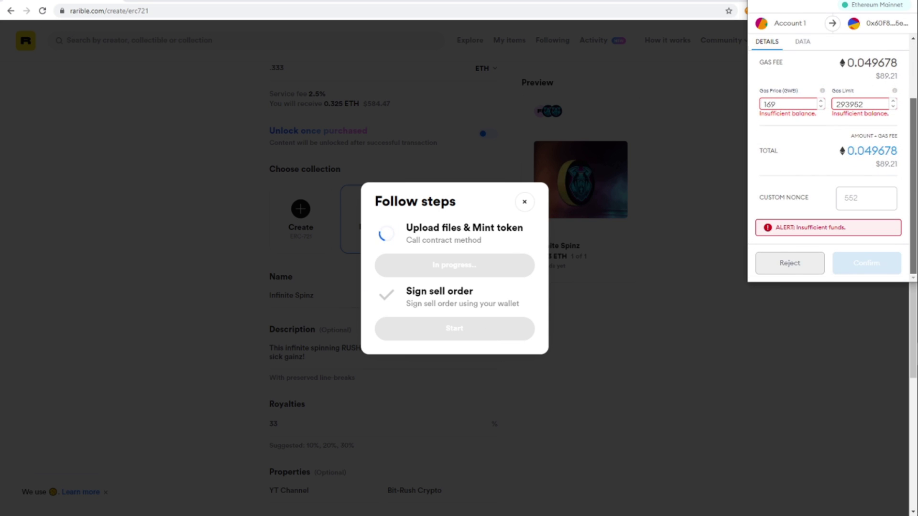
left_click(789, 277)
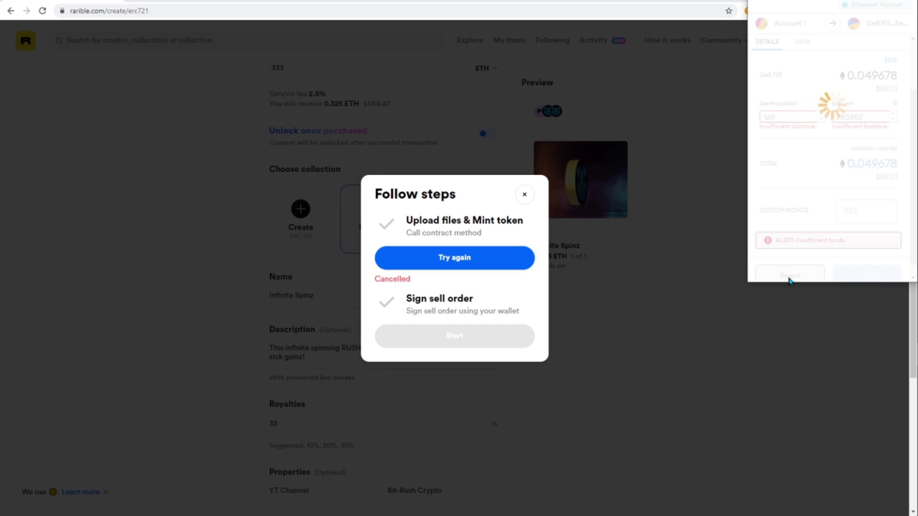
left_click(525, 196)
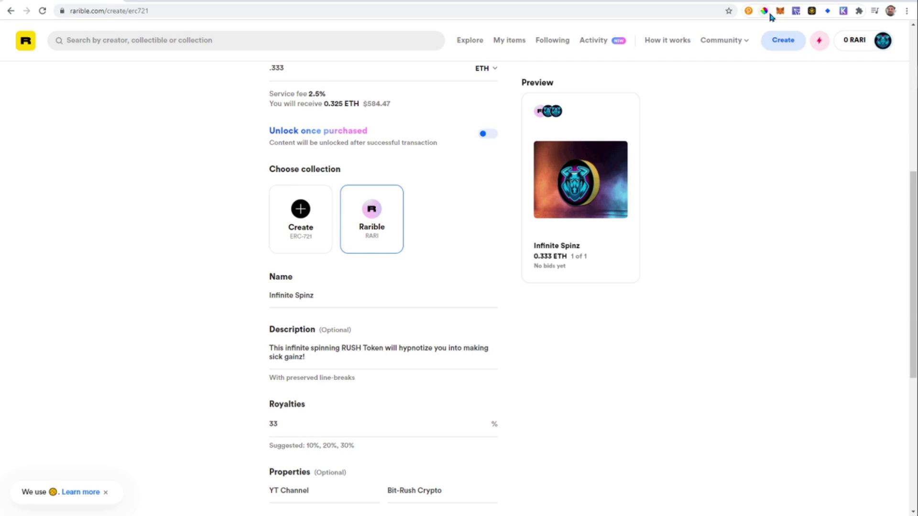
Submit the item for minting again and lower the wallet transaction's gas price to 164 GWEI
scroll(318, 291, "down", 6)
left_click(308, 305)
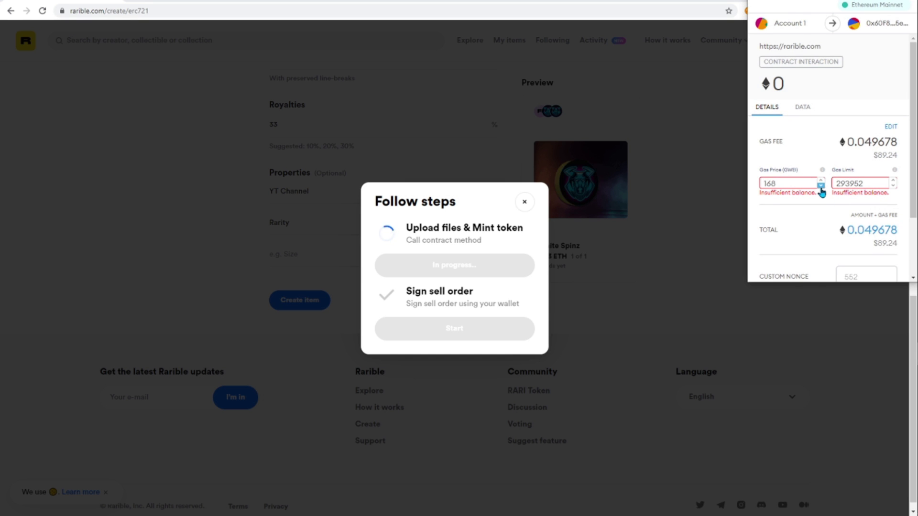
left_click(821, 186)
left_click(820, 186)
left_click(820, 185)
left_click(820, 186)
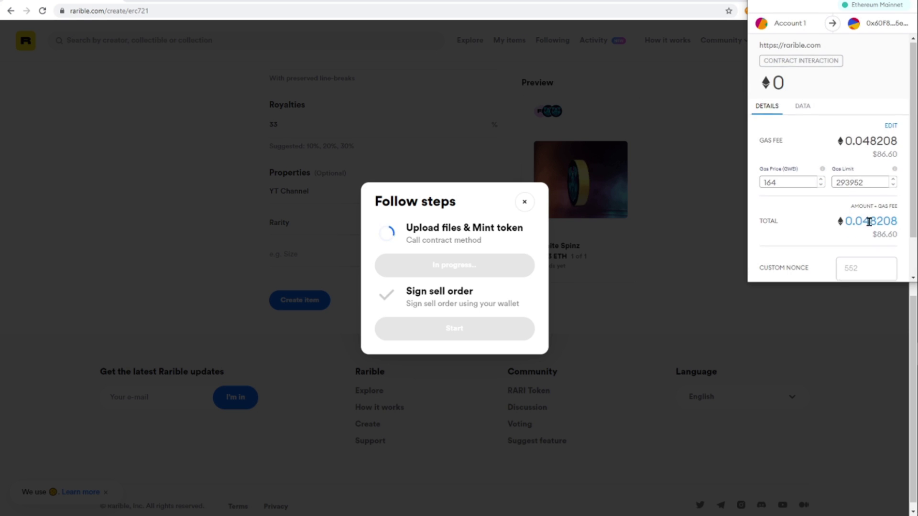
Confirm the minting transaction in the wallet and sign the collectible's sell order
scroll(862, 220, "down", 1)
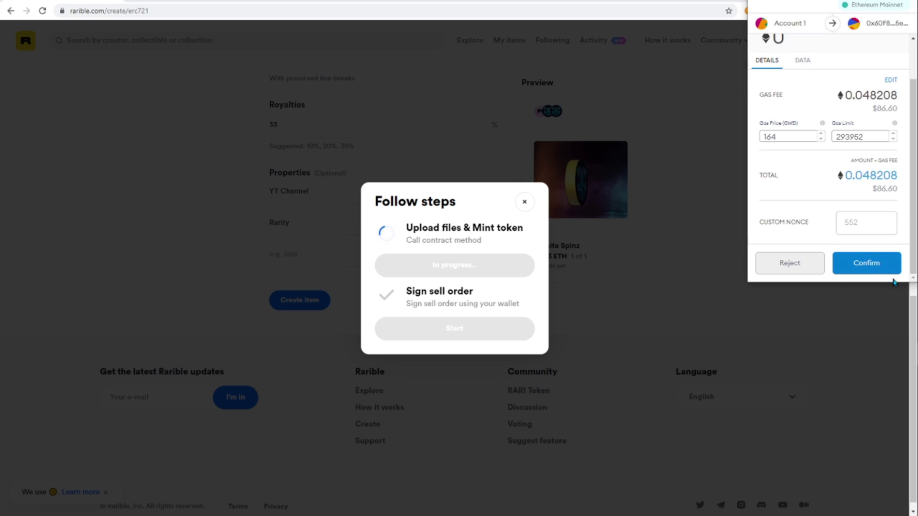
left_click(870, 265)
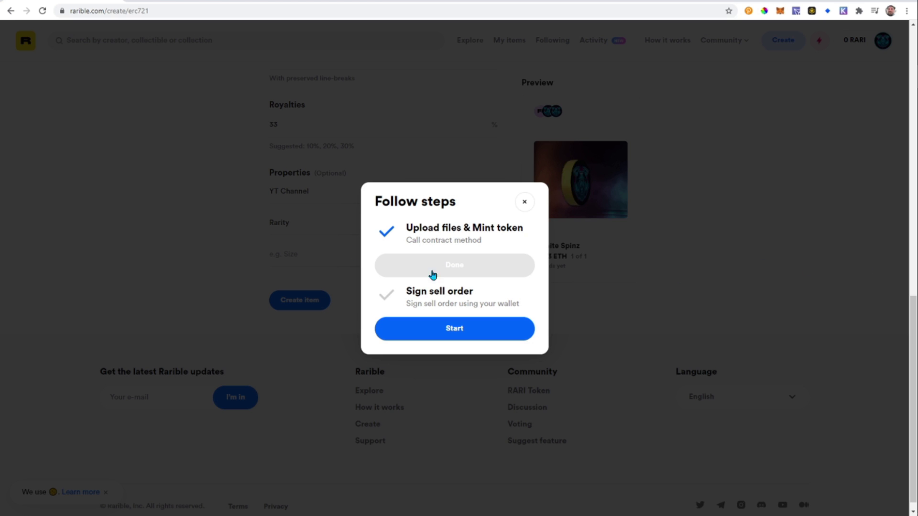
left_click(444, 330)
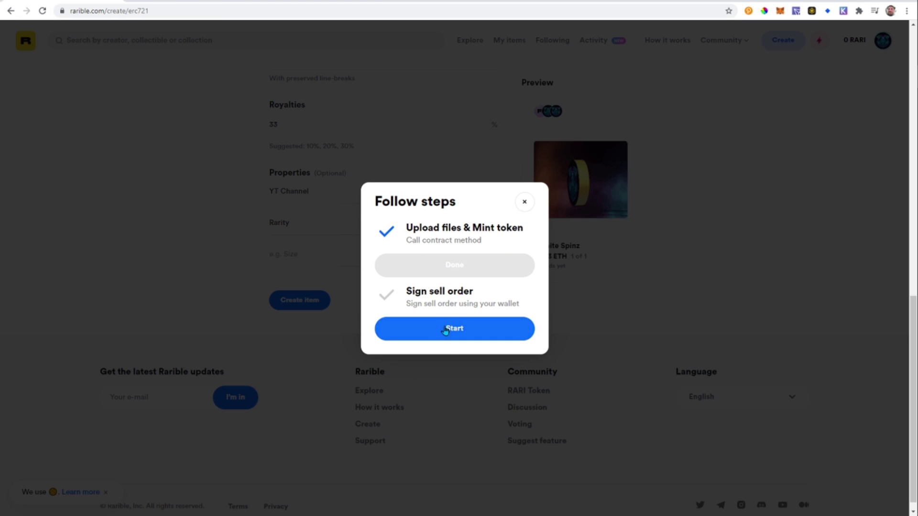
left_click(447, 331)
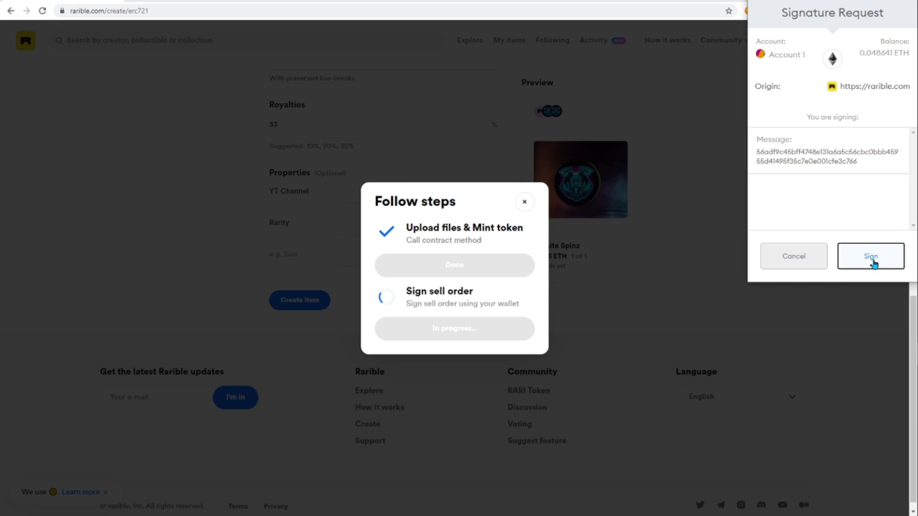
left_click(870, 257)
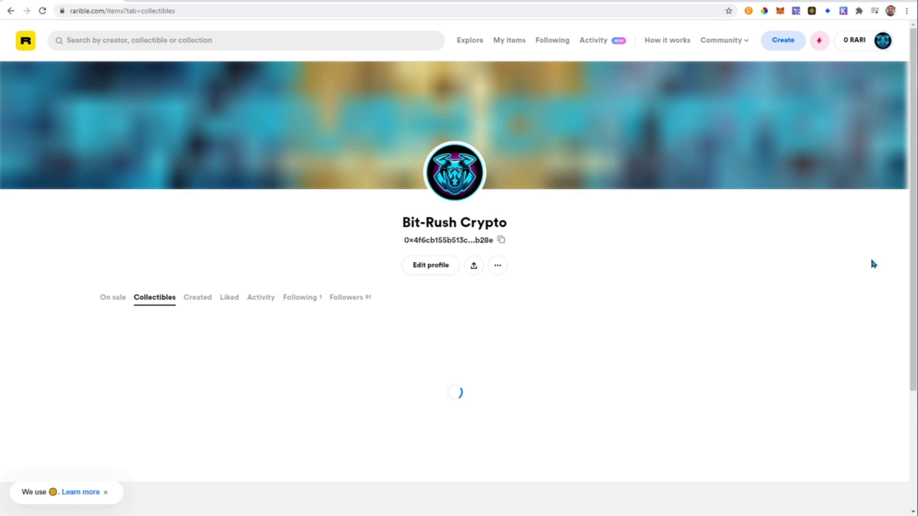
Find the Infinite Spinz collectible among the profile's collectibles and like it, signing the wallet request
scroll(766, 257, "down", 2)
scroll(762, 245, "up", 3)
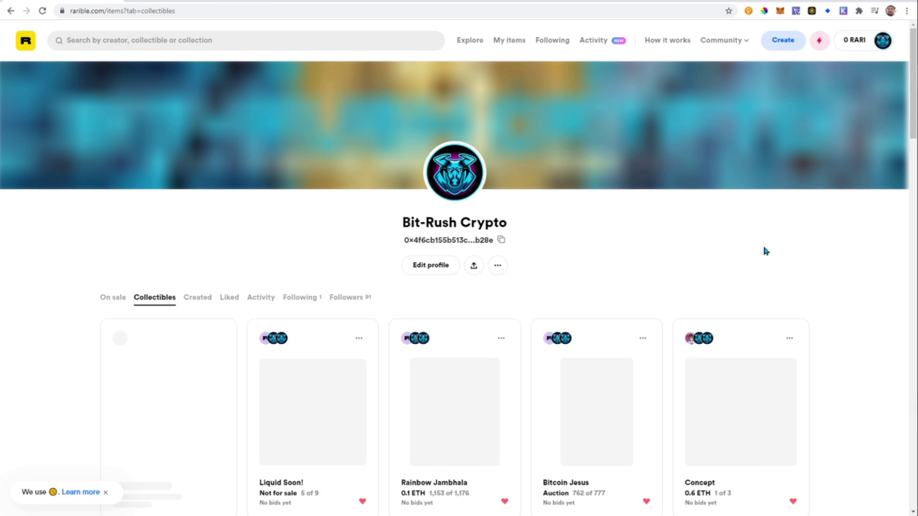
scroll(763, 248, "down", 1)
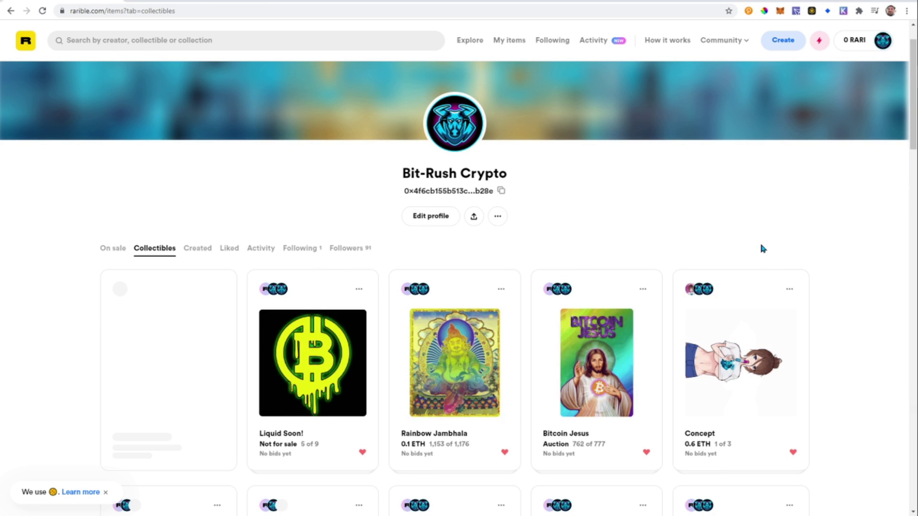
scroll(759, 248, "down", 1)
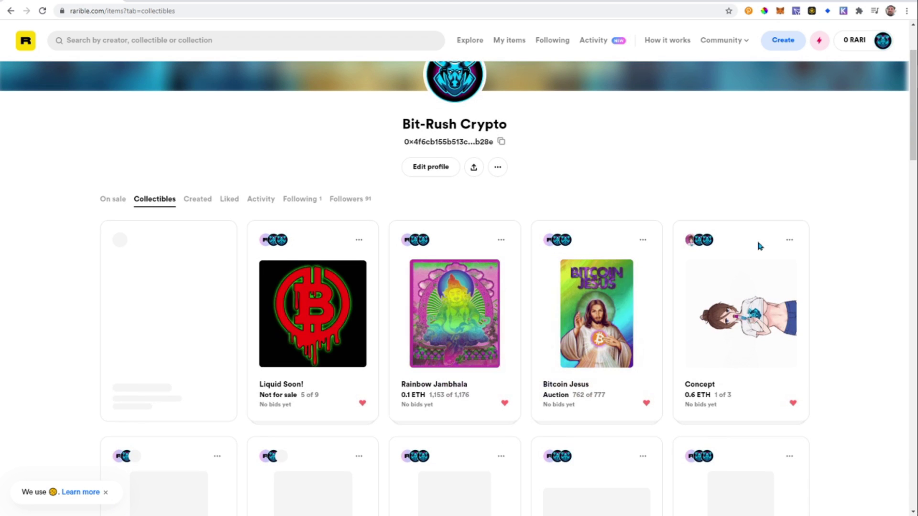
scroll(753, 245, "up", 2)
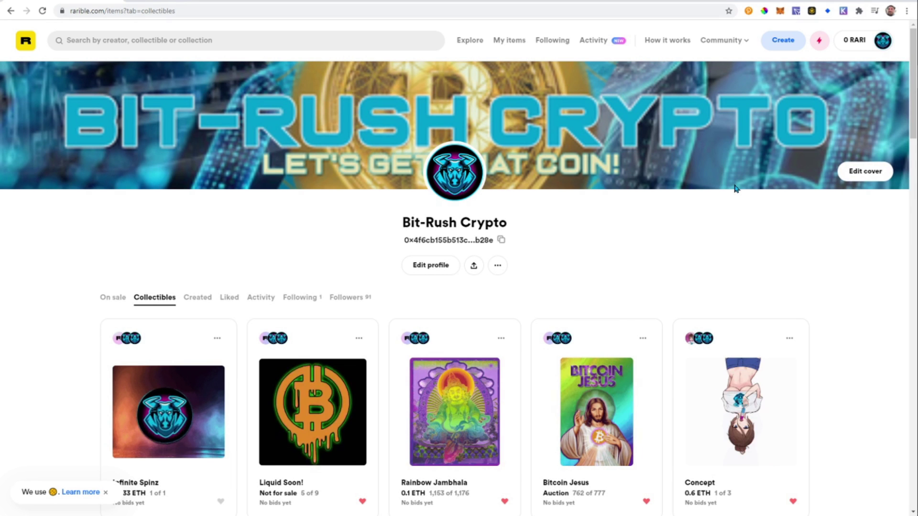
scroll(733, 187, "down", 4)
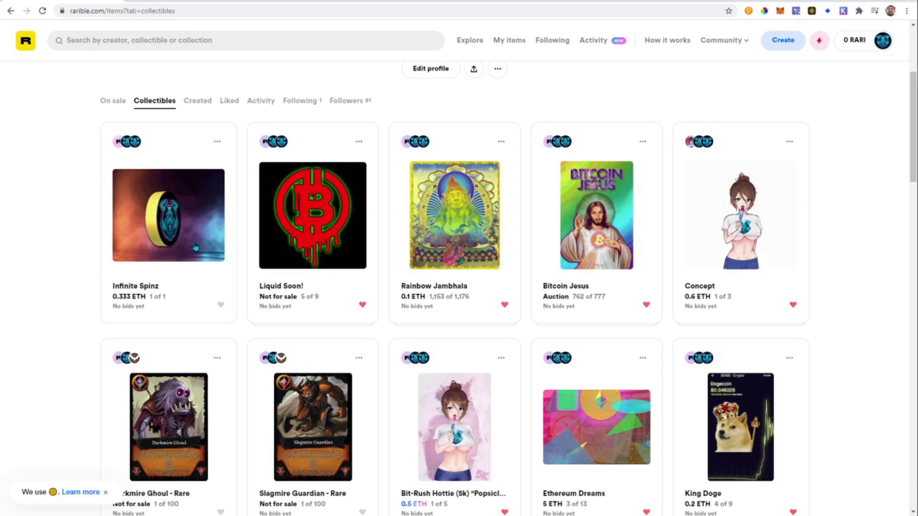
left_click(221, 304)
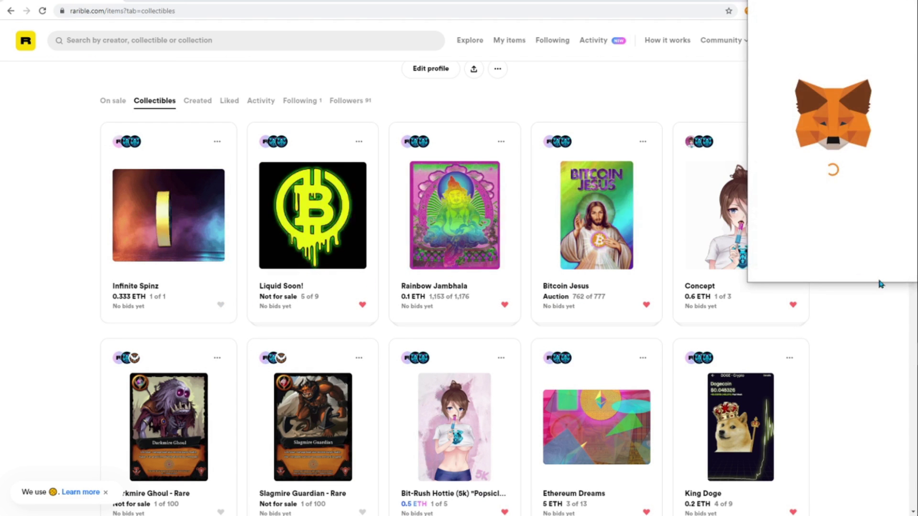
left_click(871, 260)
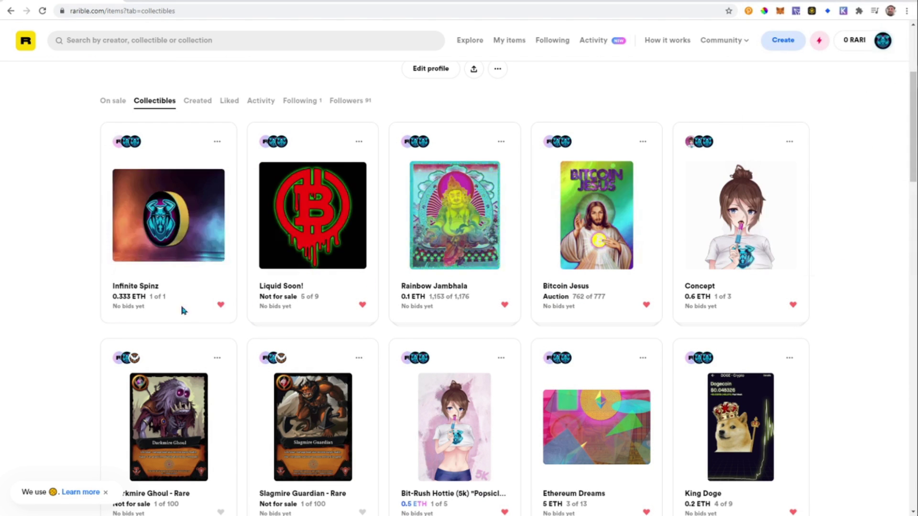
Open the Infinite Spinz collectible and review its owners, history, details and bids
left_click(187, 266)
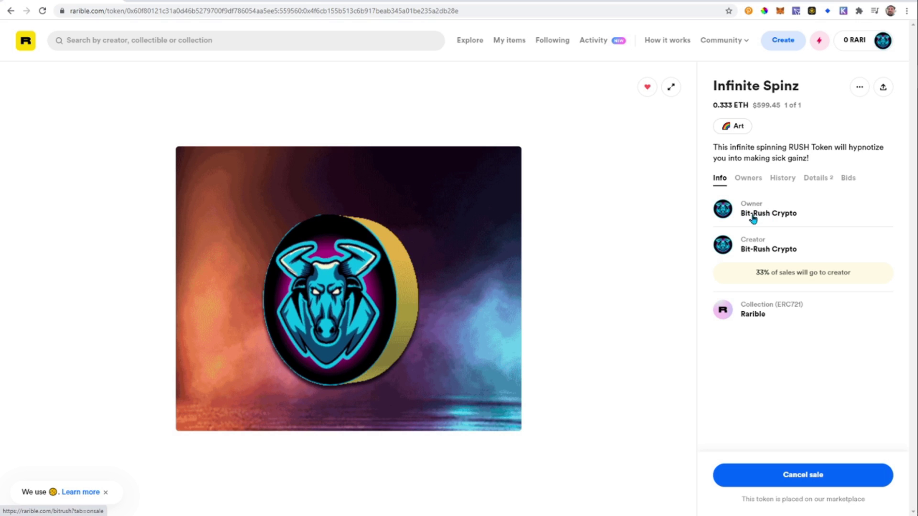
left_click(747, 178)
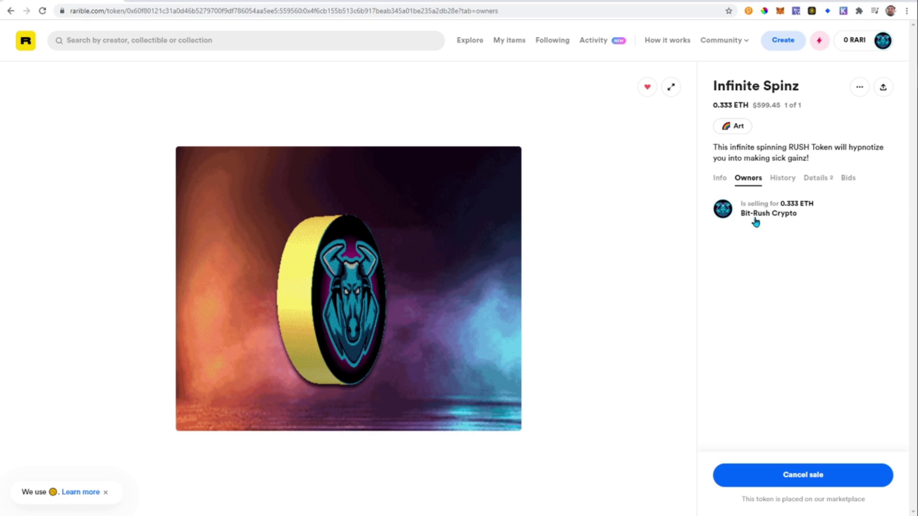
left_click(790, 183)
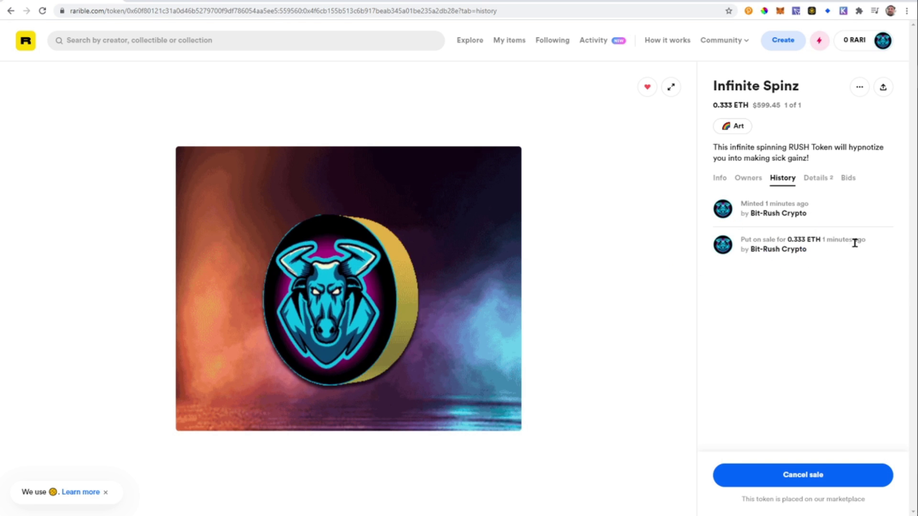
left_click(817, 179)
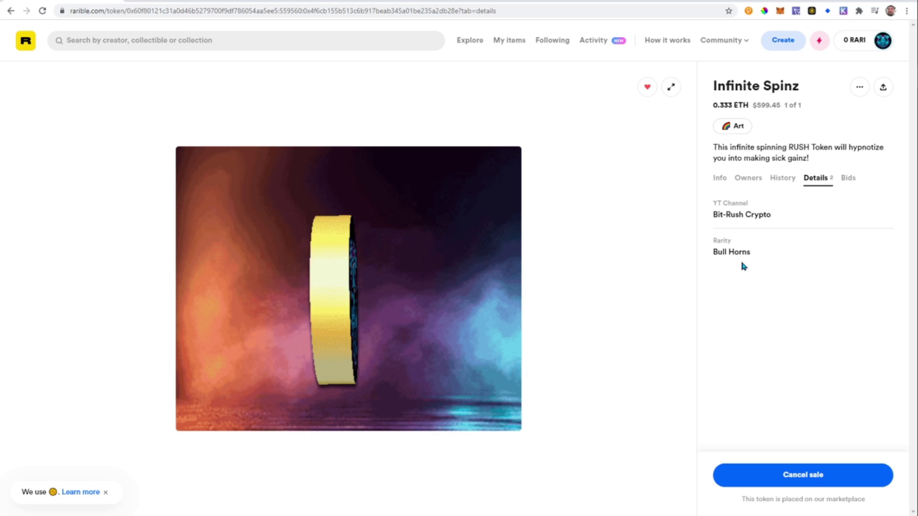
left_click(848, 178)
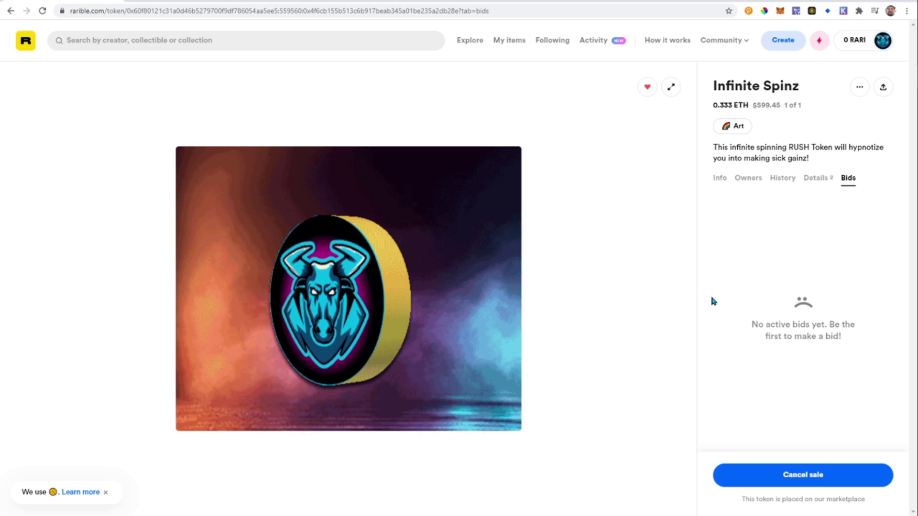